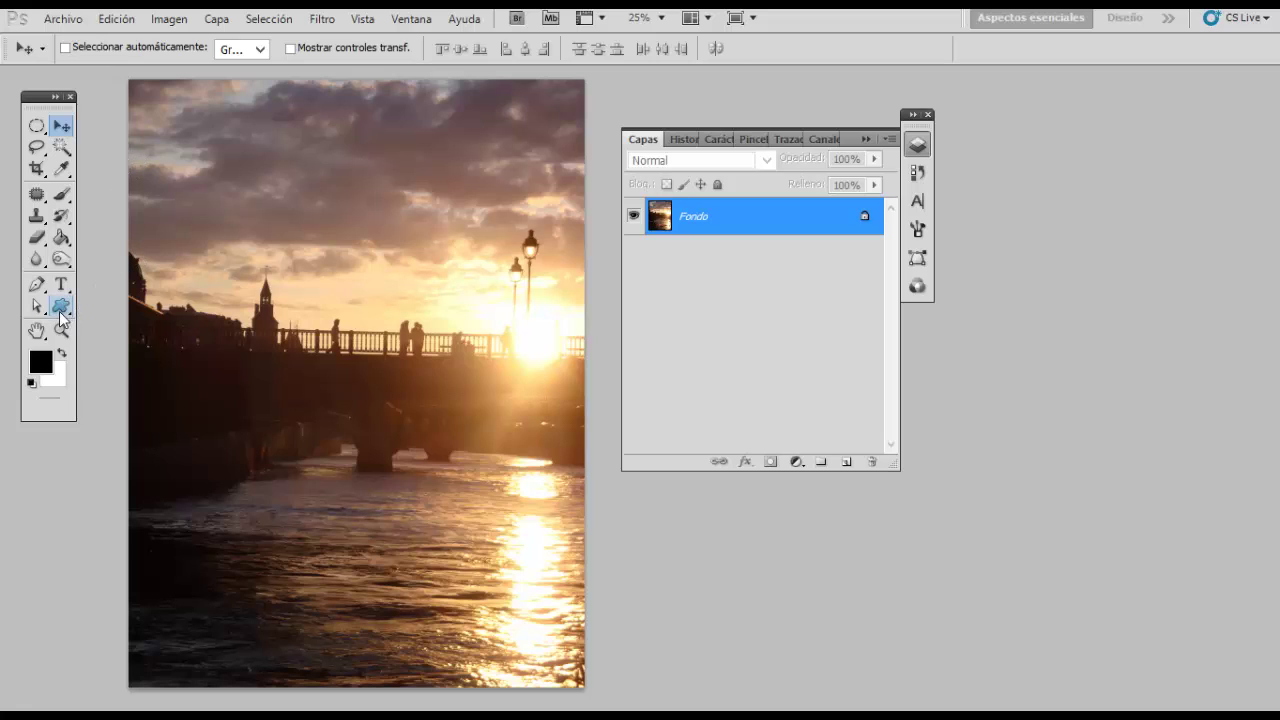
Select the Custom Shape tool (Herramienta Forma personalizada) from the shape tools flyout.
{"action": "left_click_drag", "start_coordinate": [60, 318], "coordinate": [200, 400]}
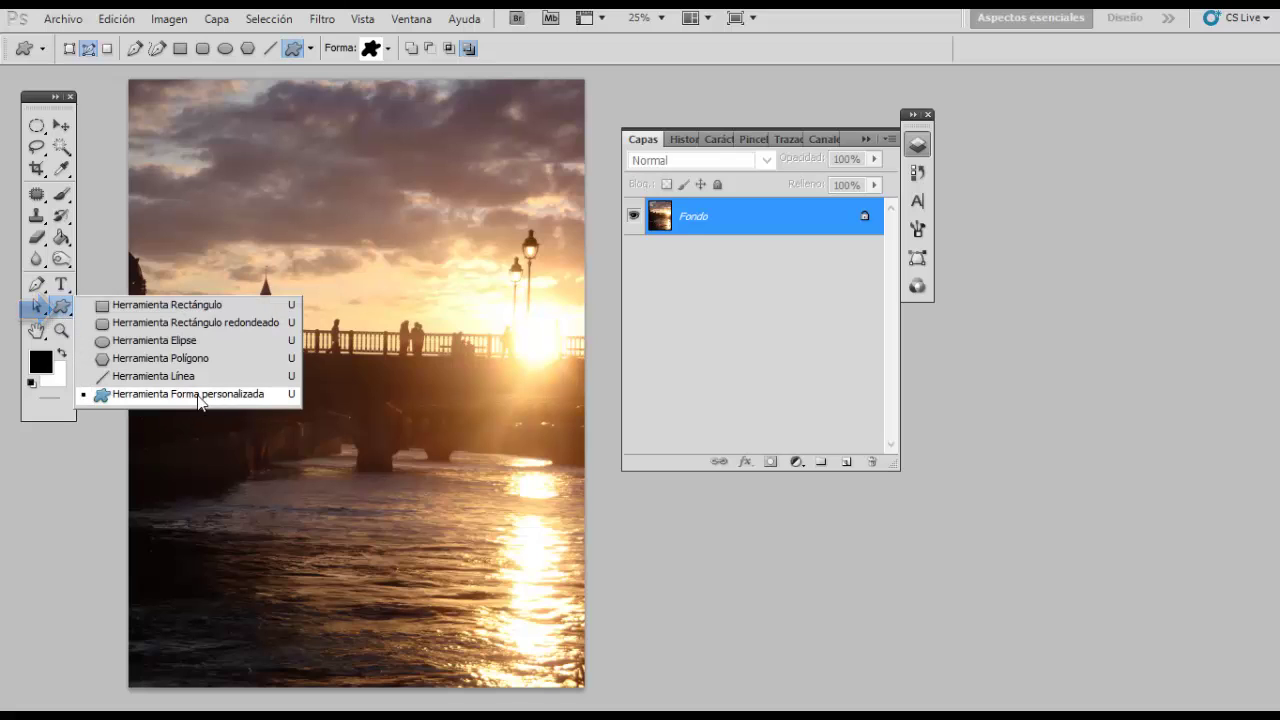
Append the Todas shape set to the available custom shapes.
{"action": "left_click", "coordinate": [200, 400]}
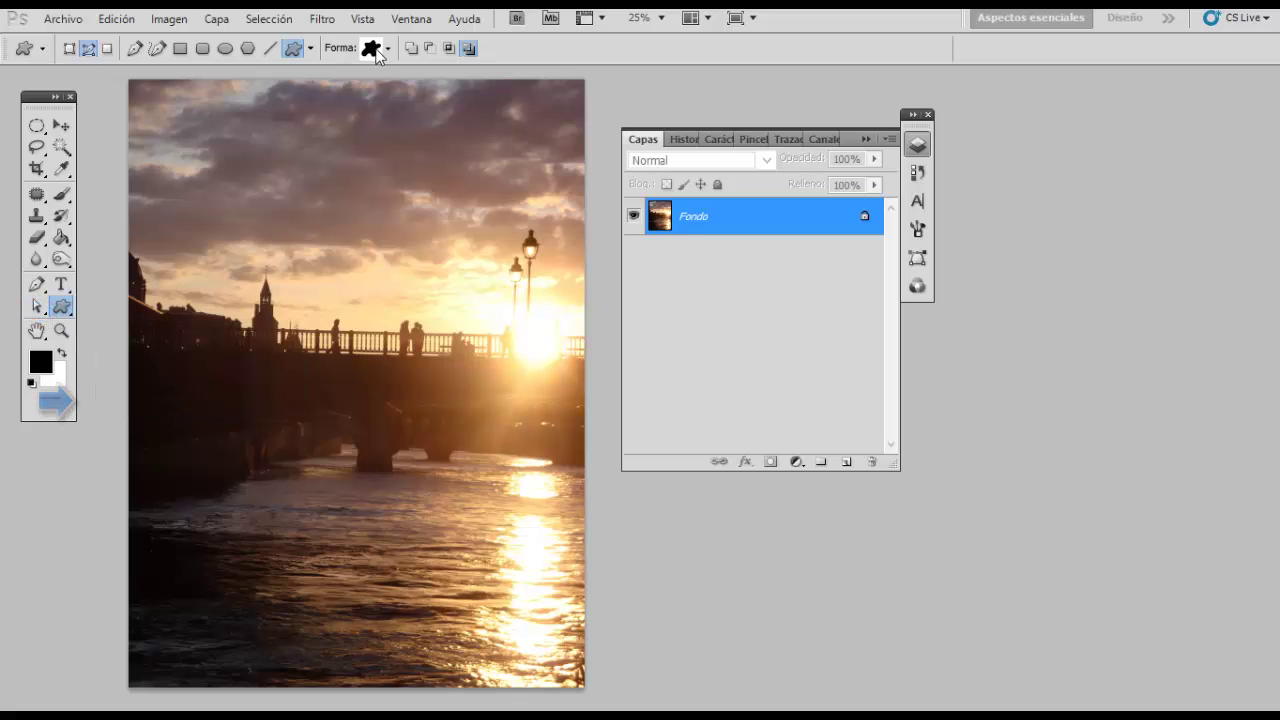
{"action": "left_click", "coordinate": [375, 55]}
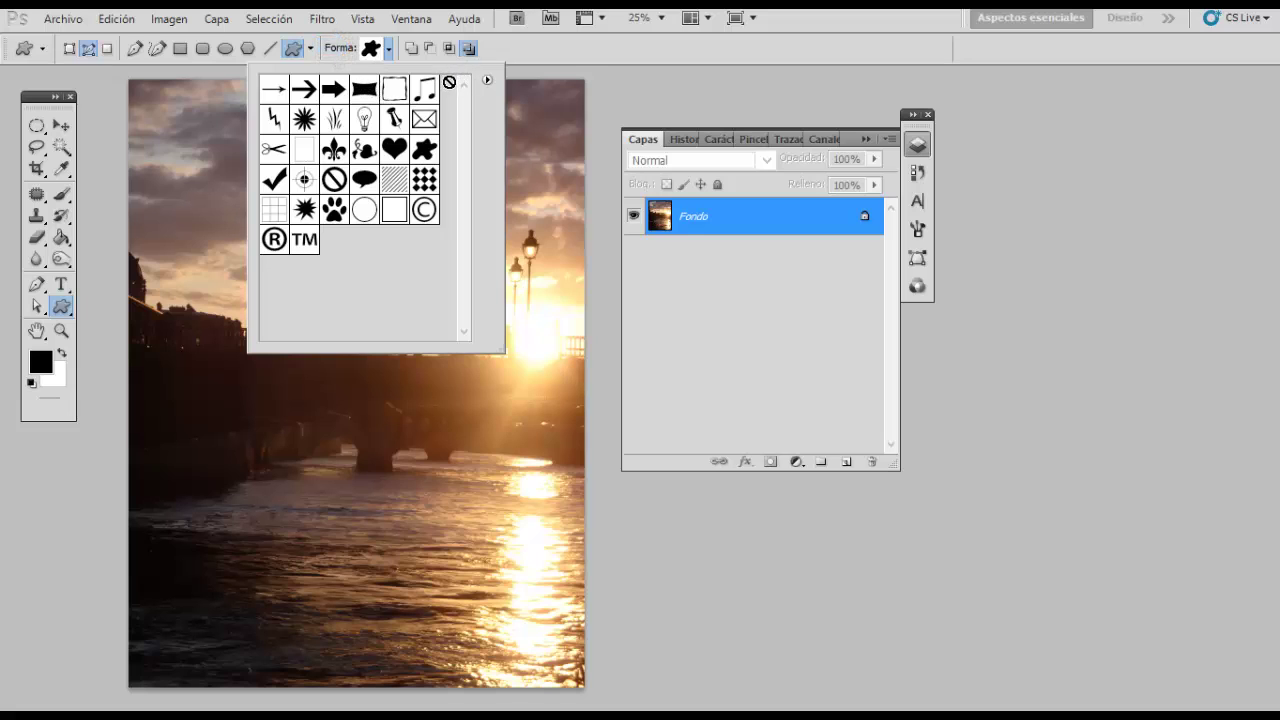
{"action": "left_click", "coordinate": [487, 80]}
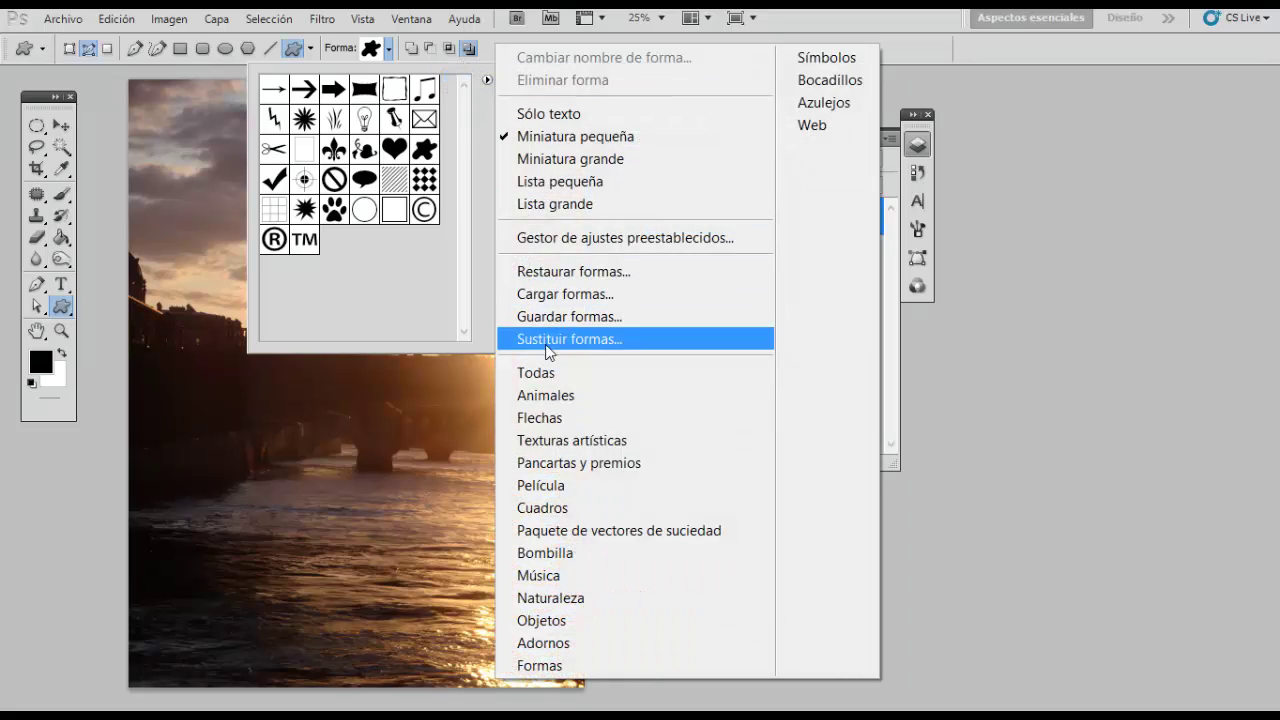
{"action": "left_click", "coordinate": [548, 373]}
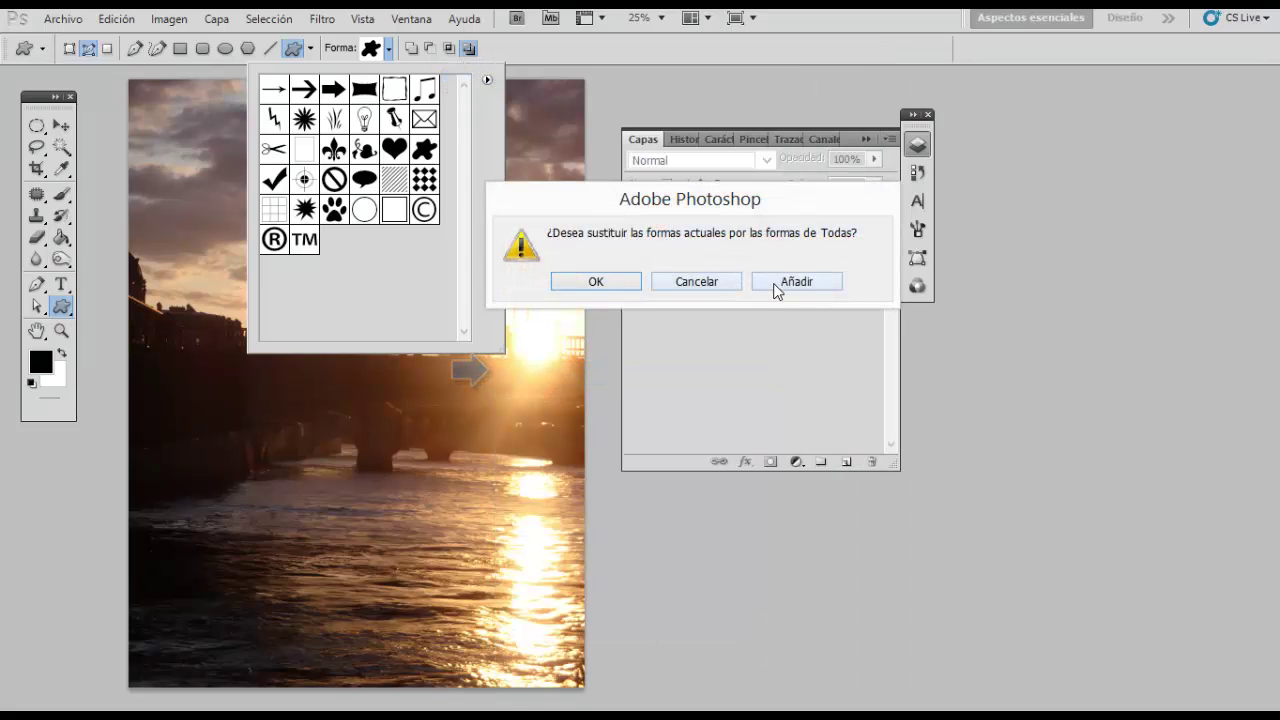
{"action": "left_click", "coordinate": [778, 286]}
Pick the heart shape from the custom shape picker.
{"action": "left_click_drag", "start_coordinate": [462, 122], "coordinate": [469, 107]}
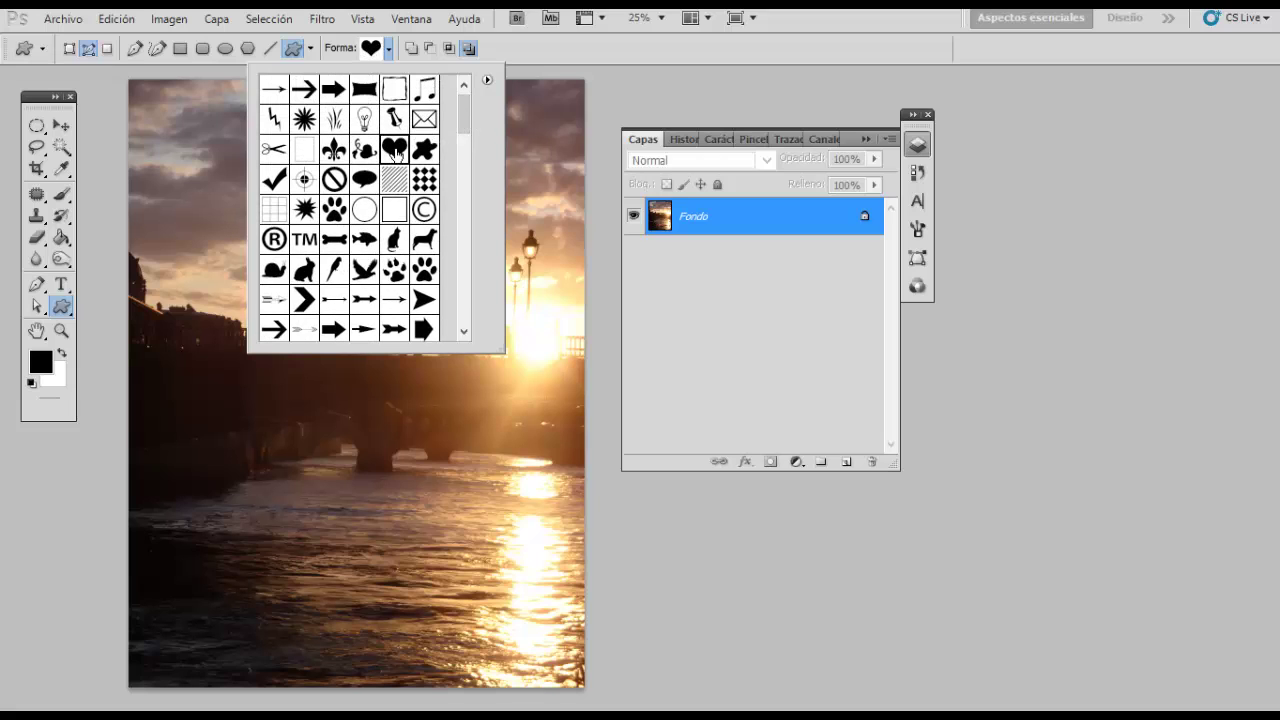
{"action": "double_click", "coordinate": [394, 149]}
{"action": "key", "text": "shift"}
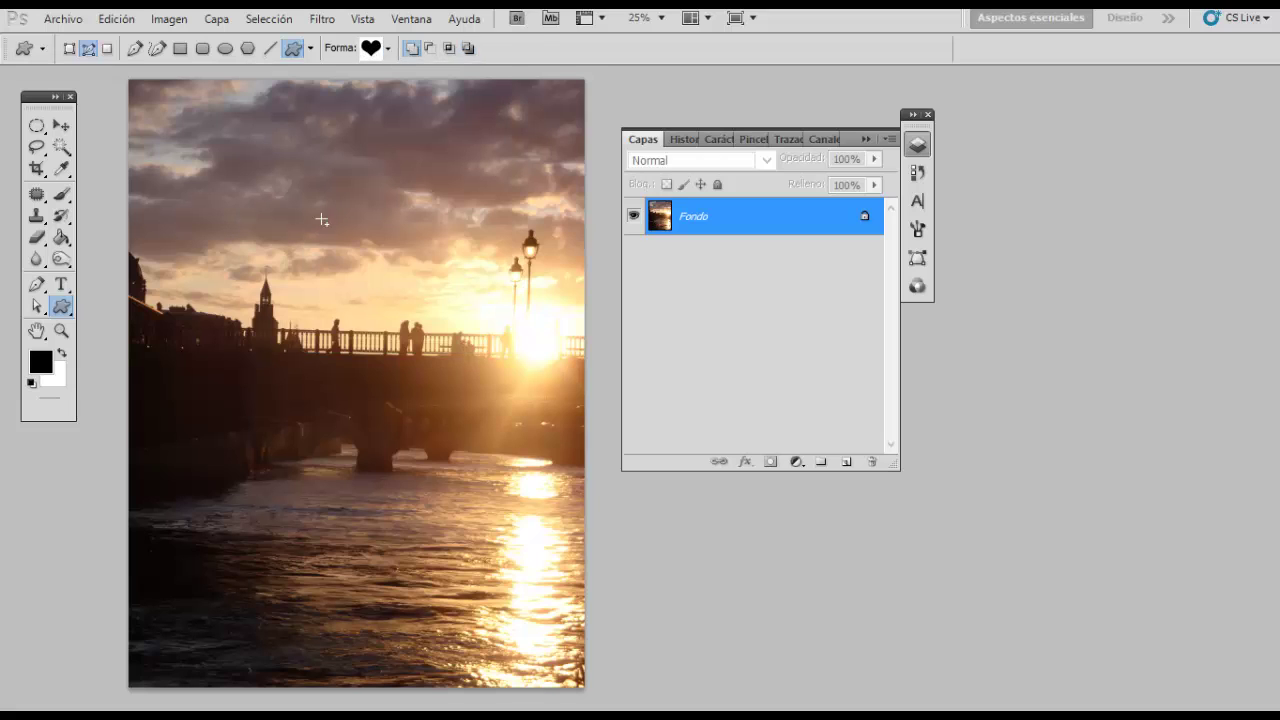
{"action": "key", "text": "shift+alt"}
Draw a large heart path across the photo and load it as a selection from Trazados.
{"action": "left_click_drag", "start_coordinate": [363, 369], "coordinate": [550, 537]}
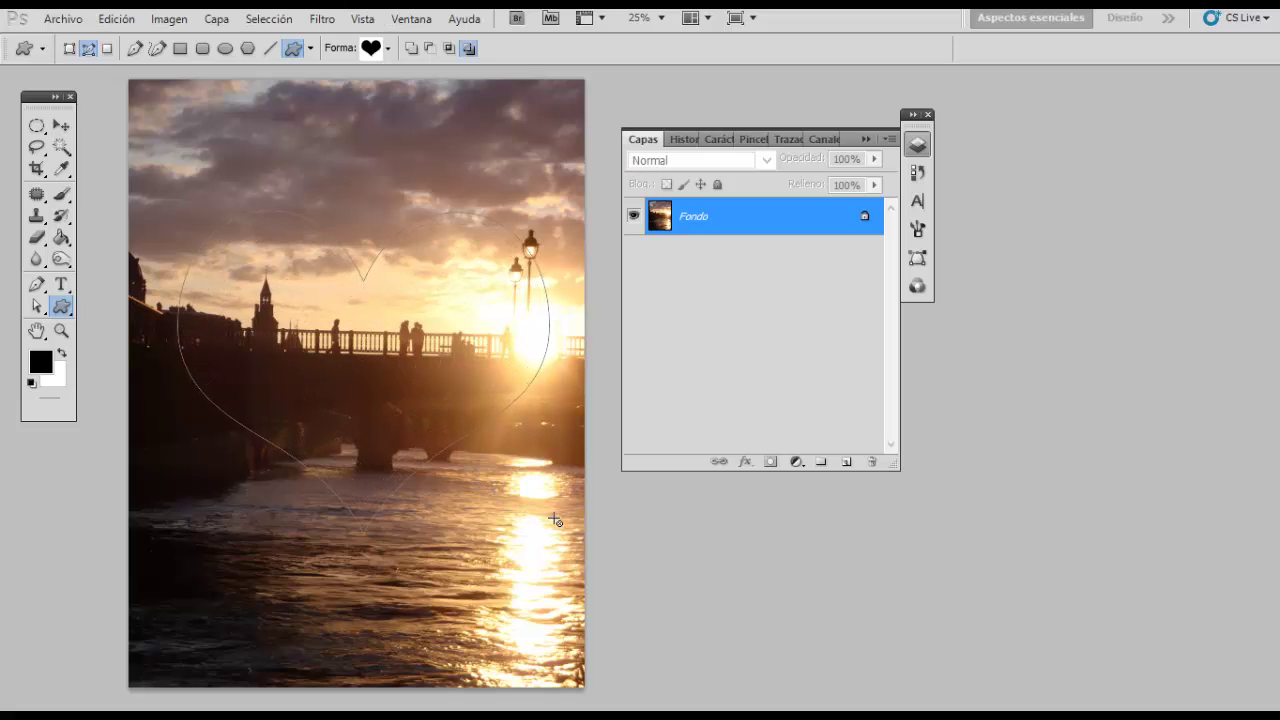
{"action": "left_click", "coordinate": [411, 18]}
{"action": "left_click", "coordinate": [481, 581]}
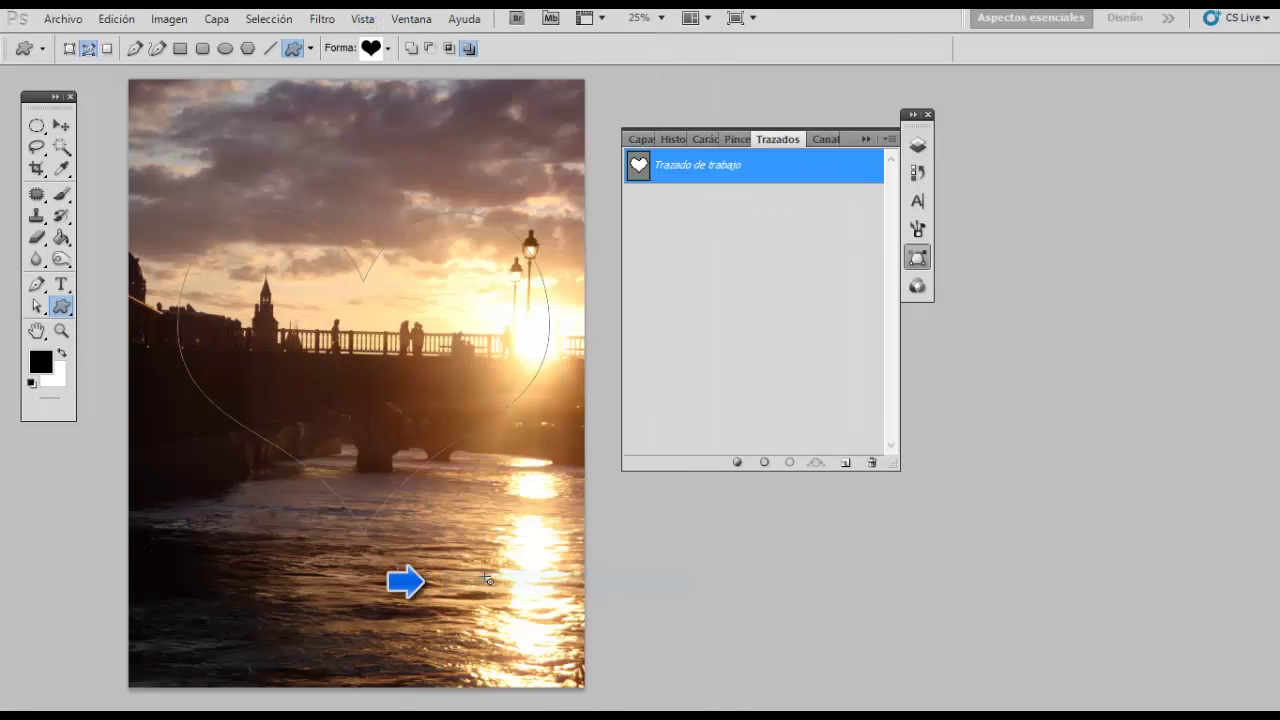
{"action": "left_click", "coordinate": [790, 464]}
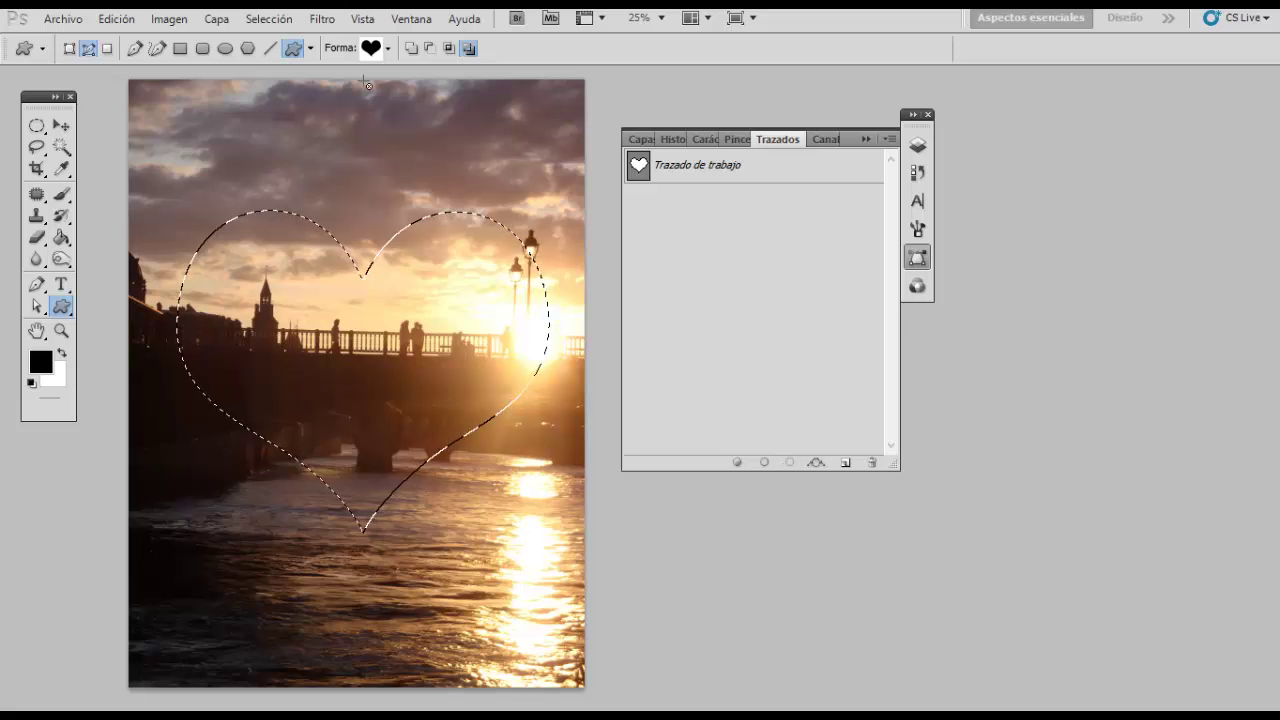
Feather the heart selection by 40 pixels.
{"action": "left_click", "coordinate": [249, 20]}
{"action": "mouse_move", "coordinate": [292, 279]}
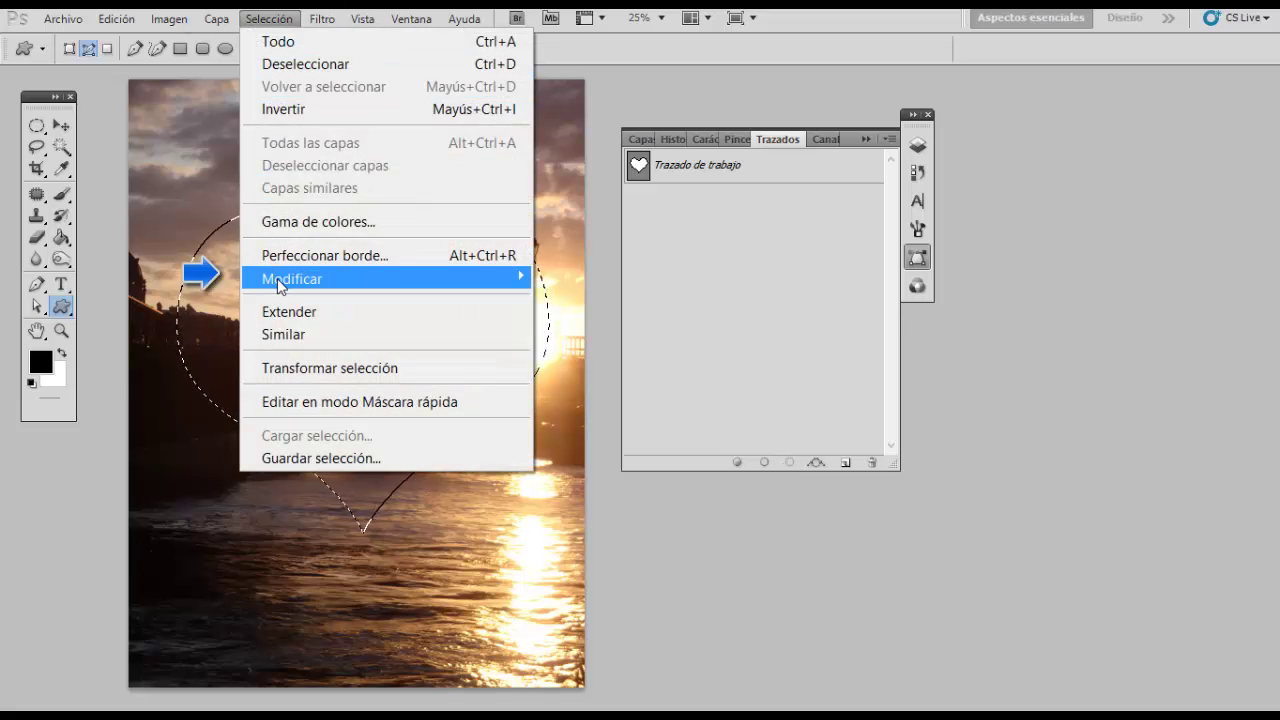
{"action": "left_click", "coordinate": [100, 368]}
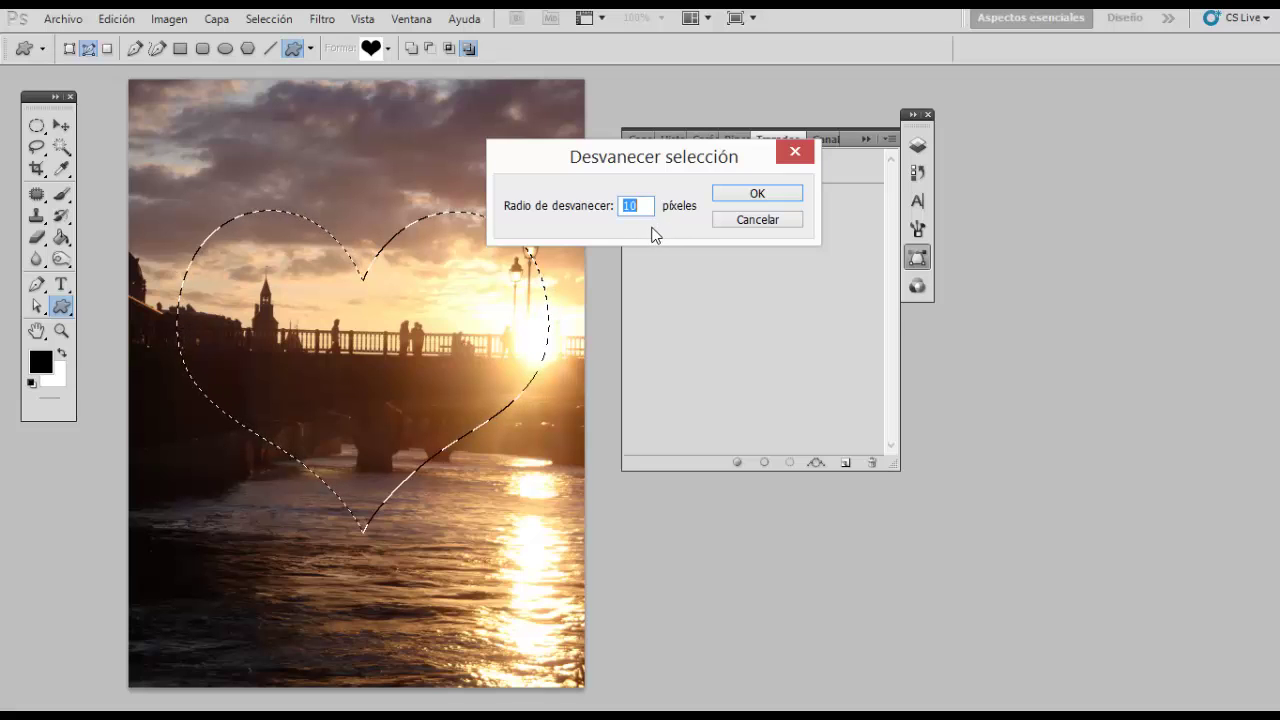
{"action": "type", "text": "40"}
{"action": "left_click", "coordinate": [757, 196]}
On a new Capa 1 with Fondo hidden, fill the heart selection with black.
{"action": "left_click", "coordinate": [411, 19]}
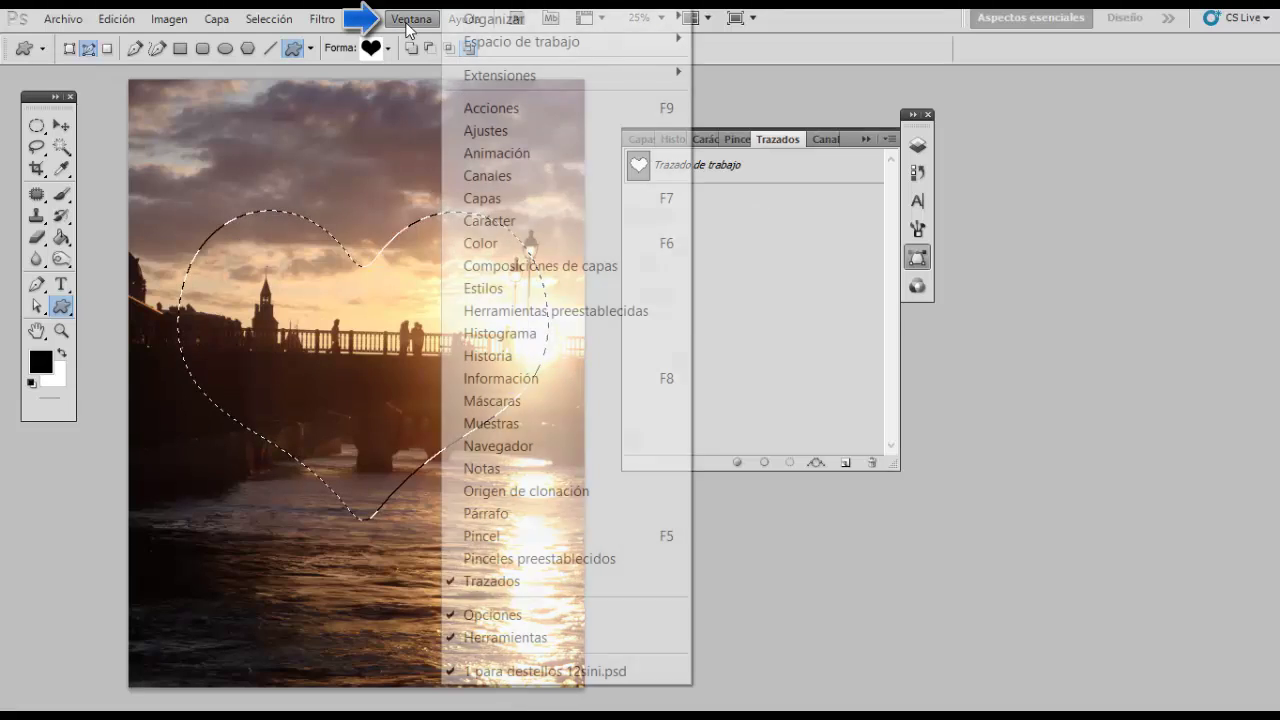
{"action": "left_click", "coordinate": [486, 198]}
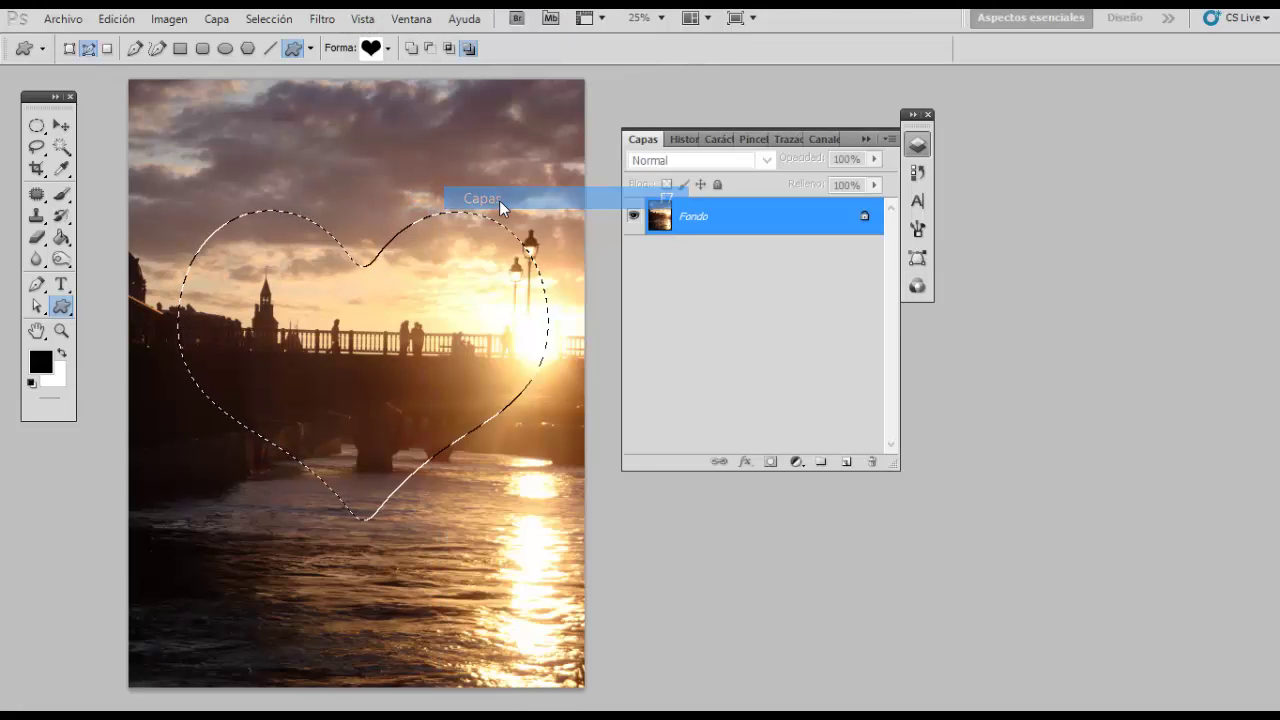
{"action": "left_click", "coordinate": [846, 462]}
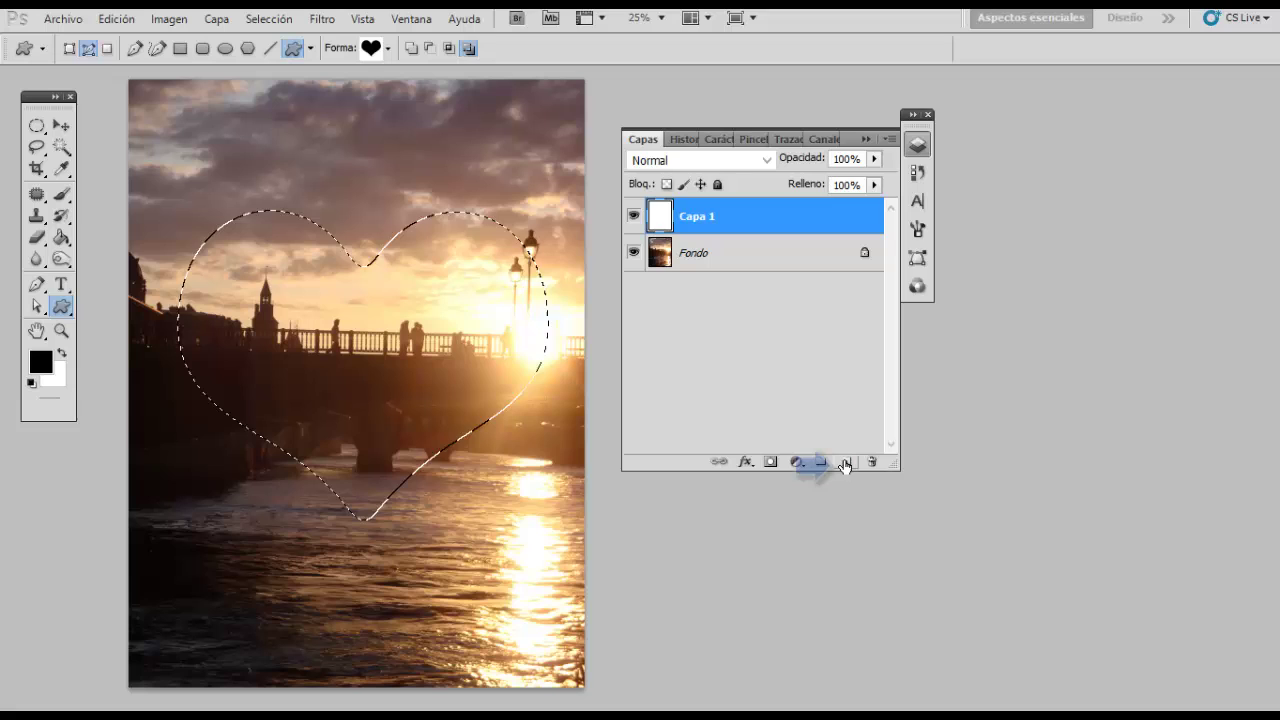
{"action": "left_click", "coordinate": [633, 253]}
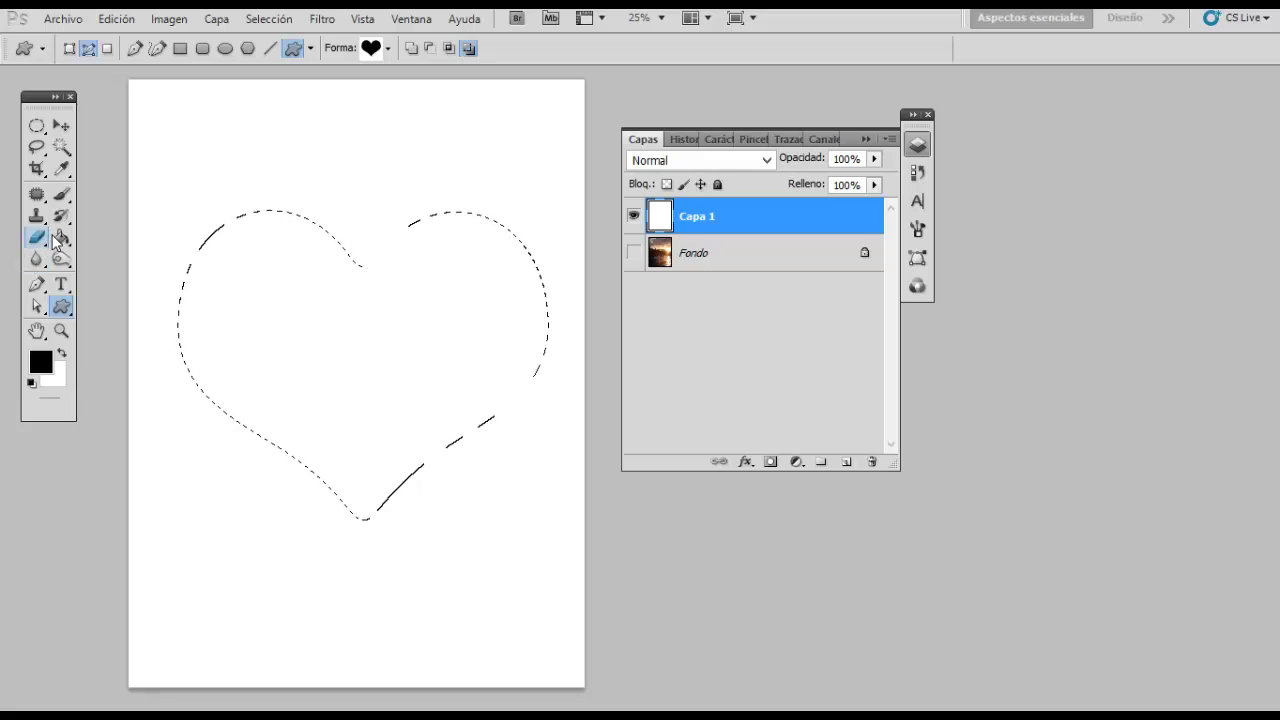
{"action": "left_click_drag", "start_coordinate": [61, 240], "coordinate": [100, 254]}
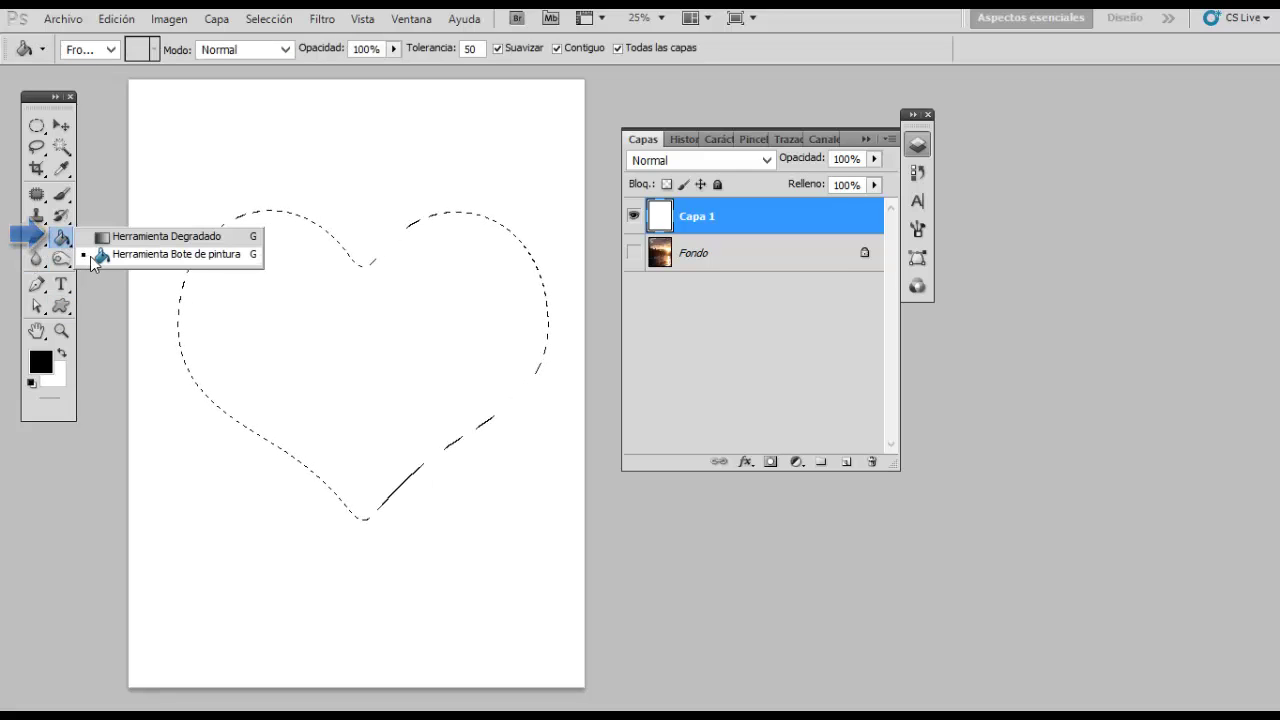
{"action": "left_click", "coordinate": [308, 300]}
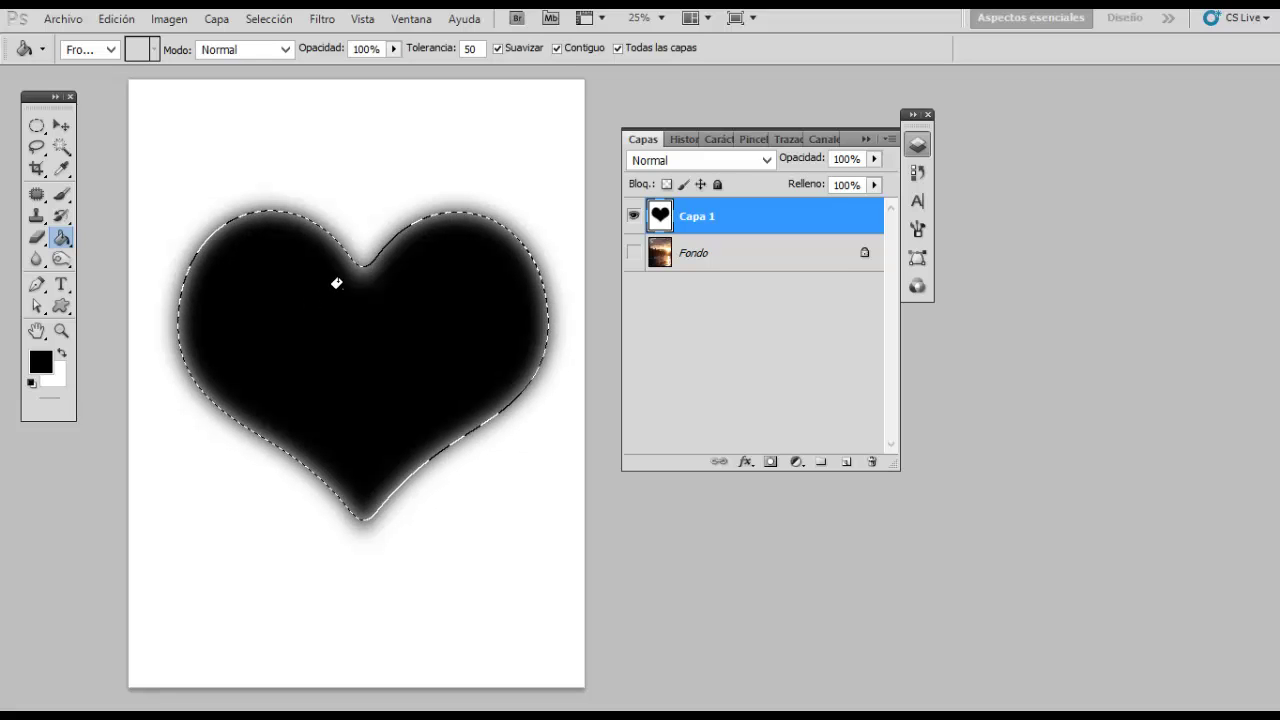
Define the black heart as a new brush named 'corazon'.
{"action": "left_click", "coordinate": [116, 19]}
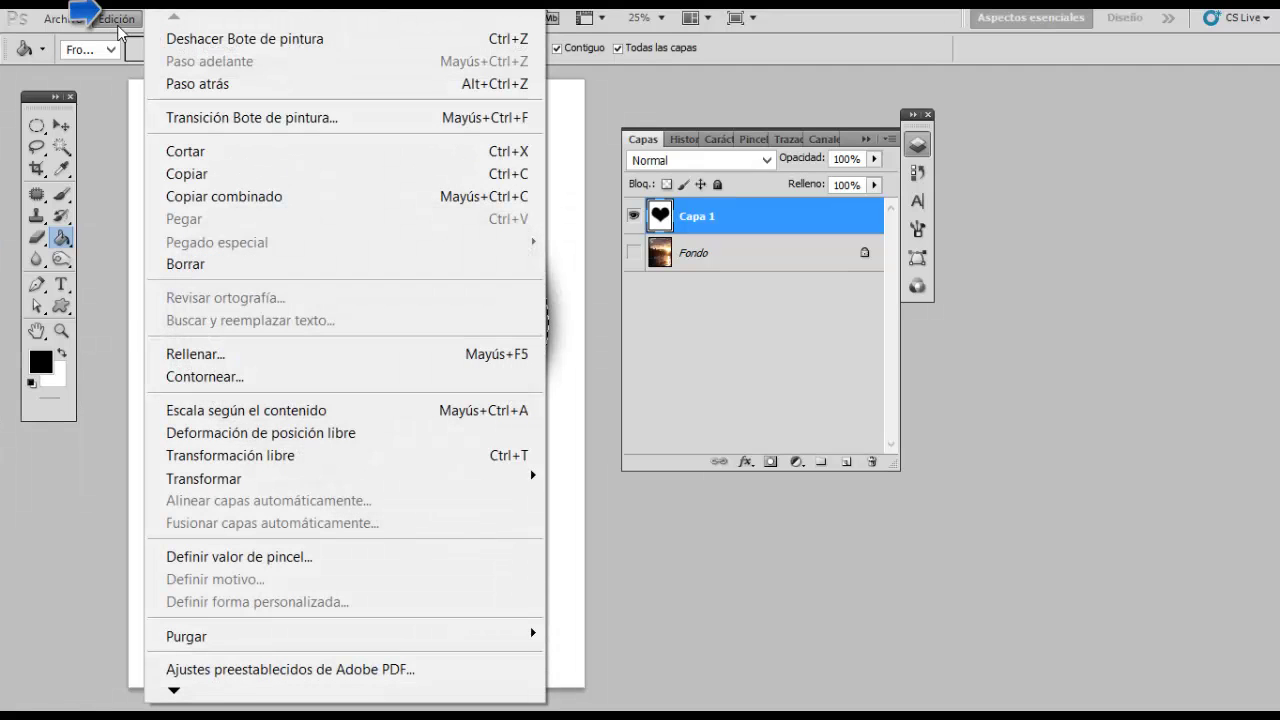
{"action": "left_click", "coordinate": [252, 559]}
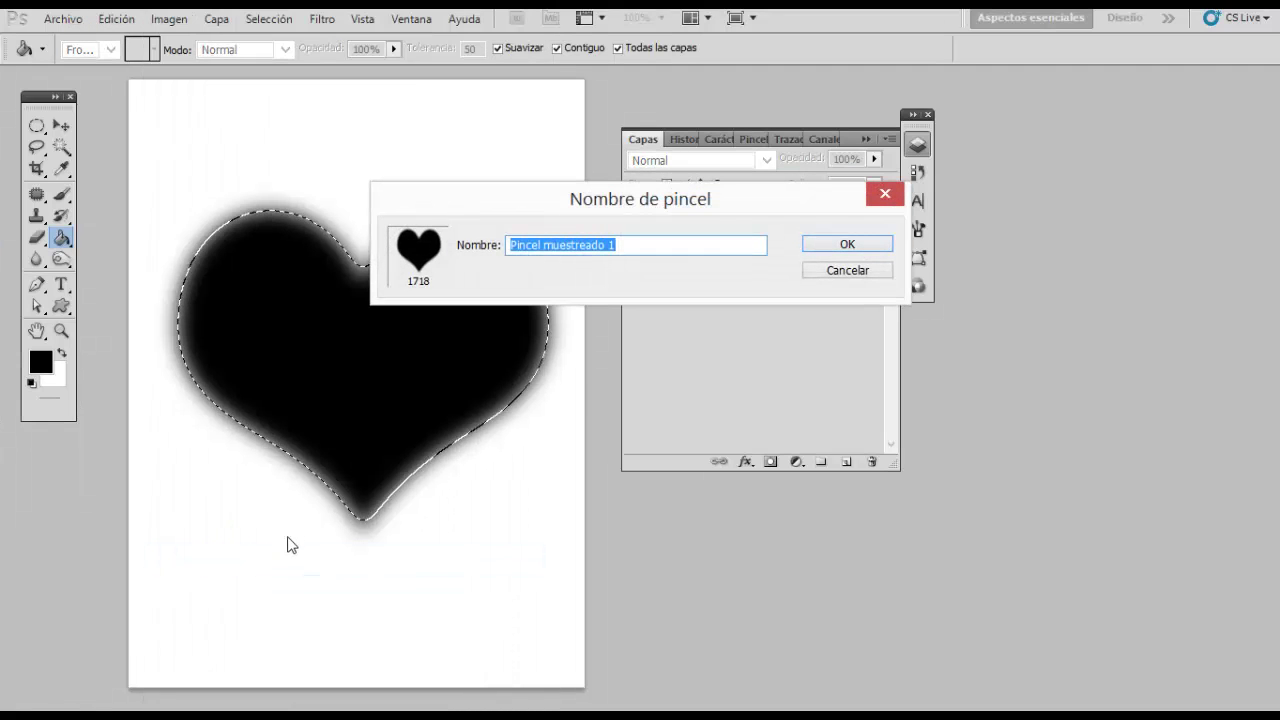
{"action": "key", "text": "BackSpace"}
{"action": "type", "text": "corazon"}
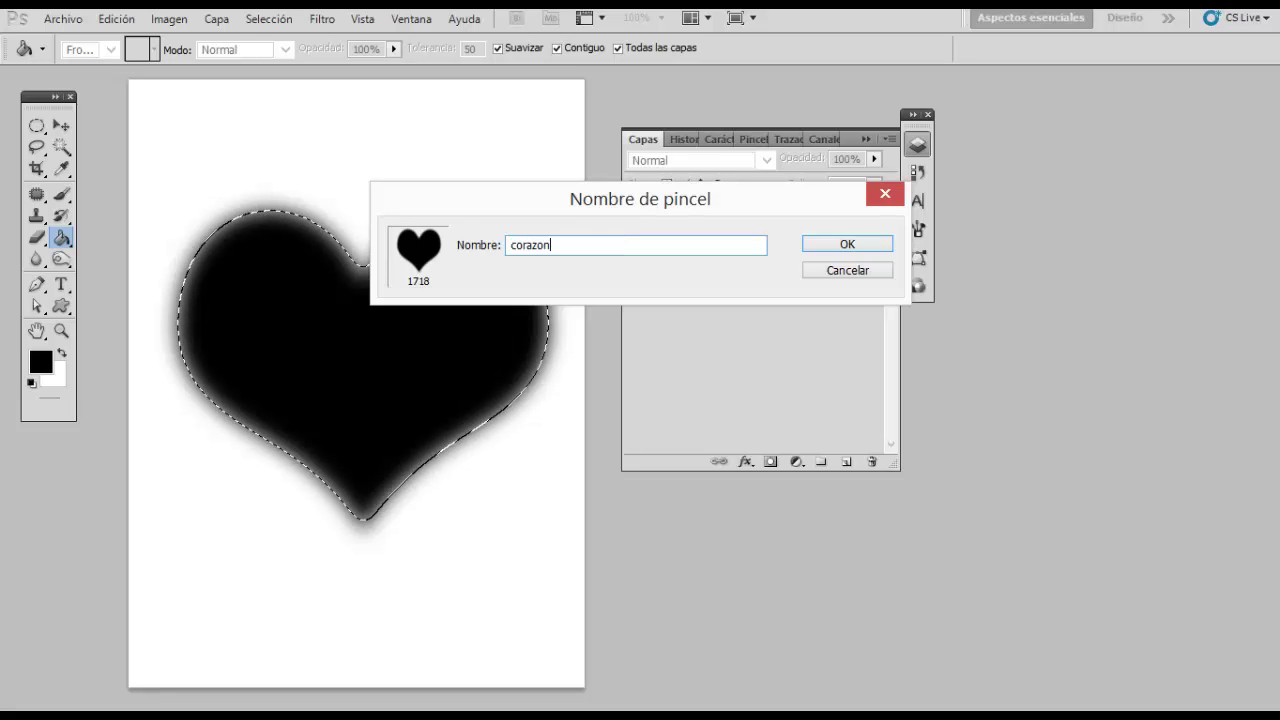
{"action": "key", "text": "Return"}
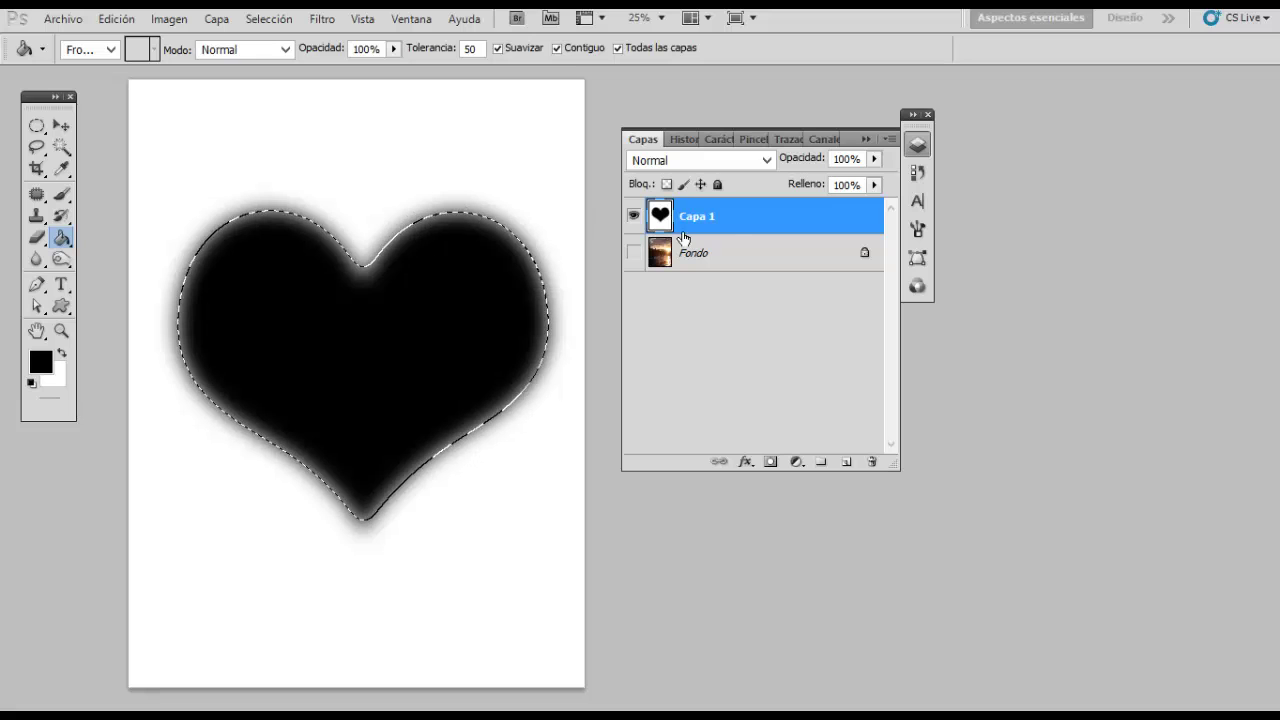
Delete the black heart layer Capa 1 and deselect the heart.
{"action": "left_click_drag", "start_coordinate": [732, 233], "coordinate": [872, 462]}
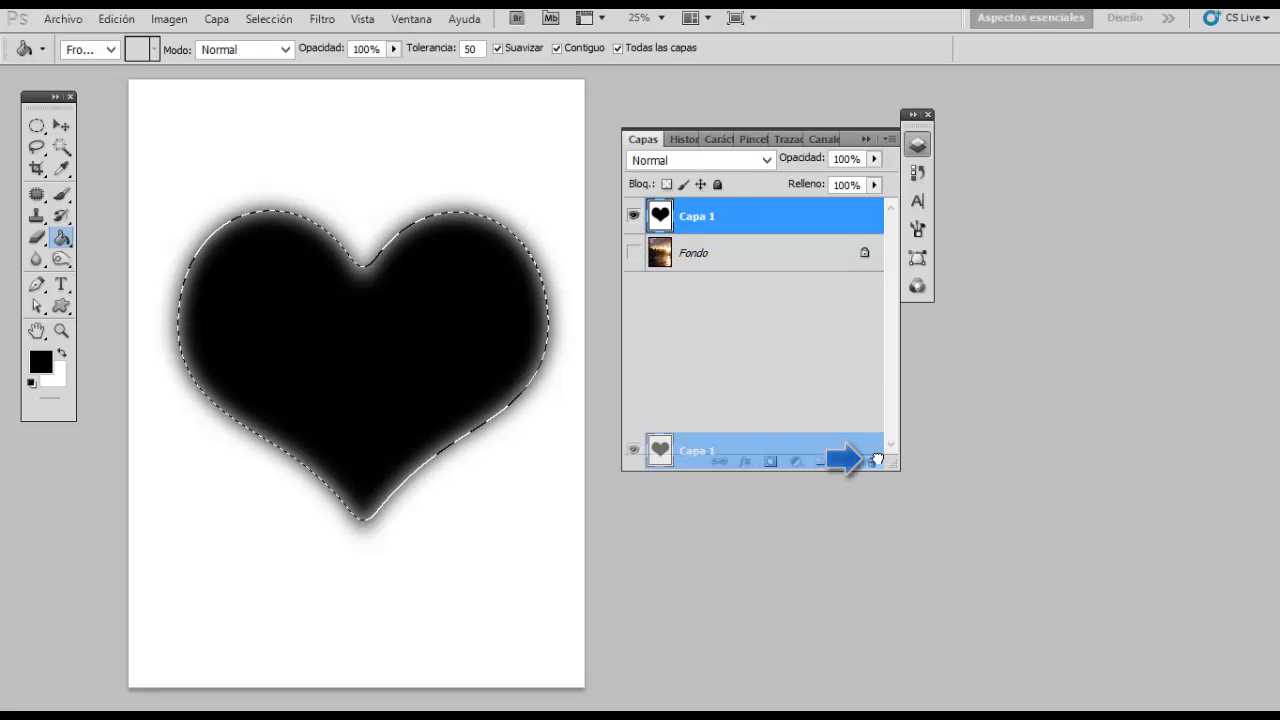
{"action": "left_click", "coordinate": [269, 19]}
{"action": "left_click", "coordinate": [300, 64]}
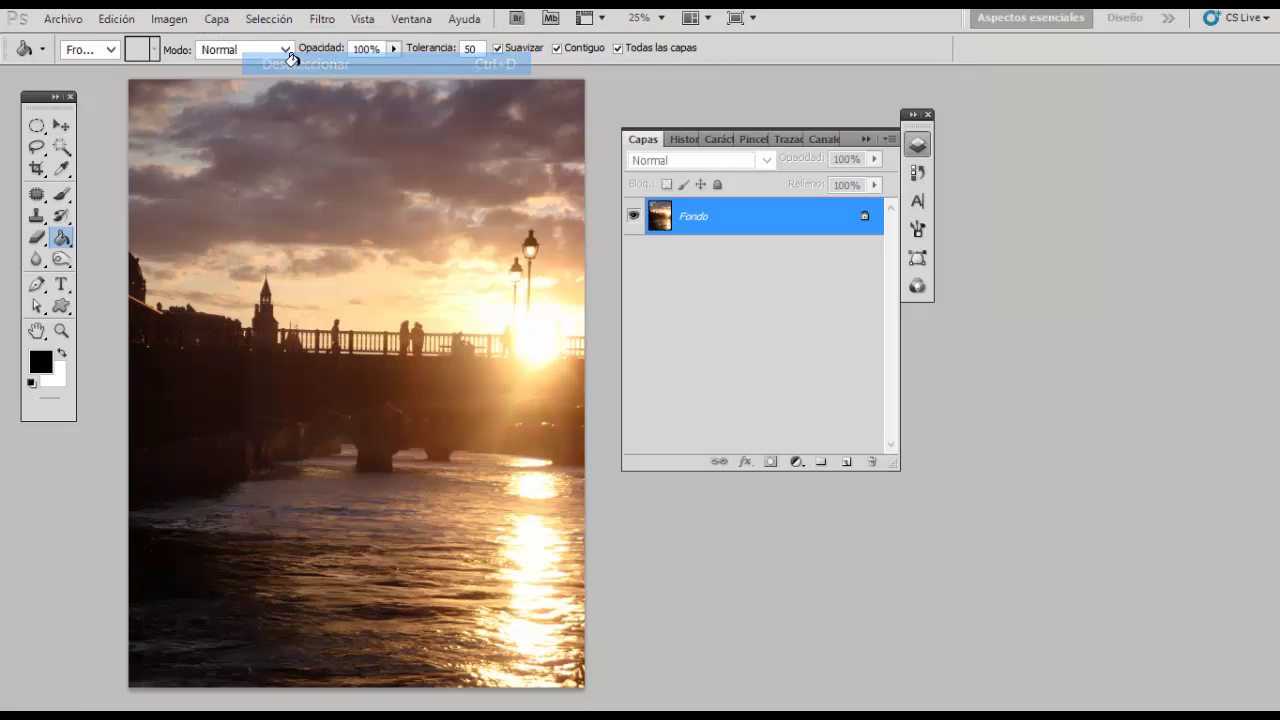
Sample a light peach from the sunset as the foreground colour.
{"action": "left_click", "coordinate": [61, 168]}
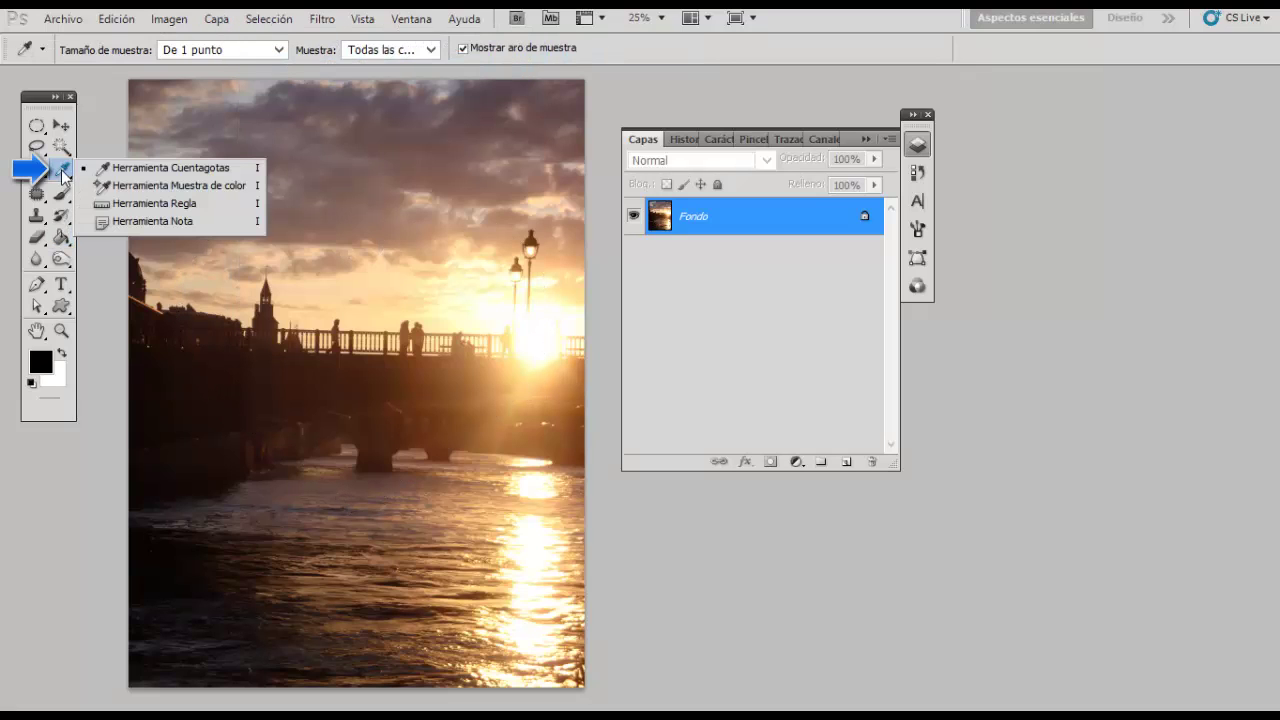
{"action": "left_click", "coordinate": [140, 168]}
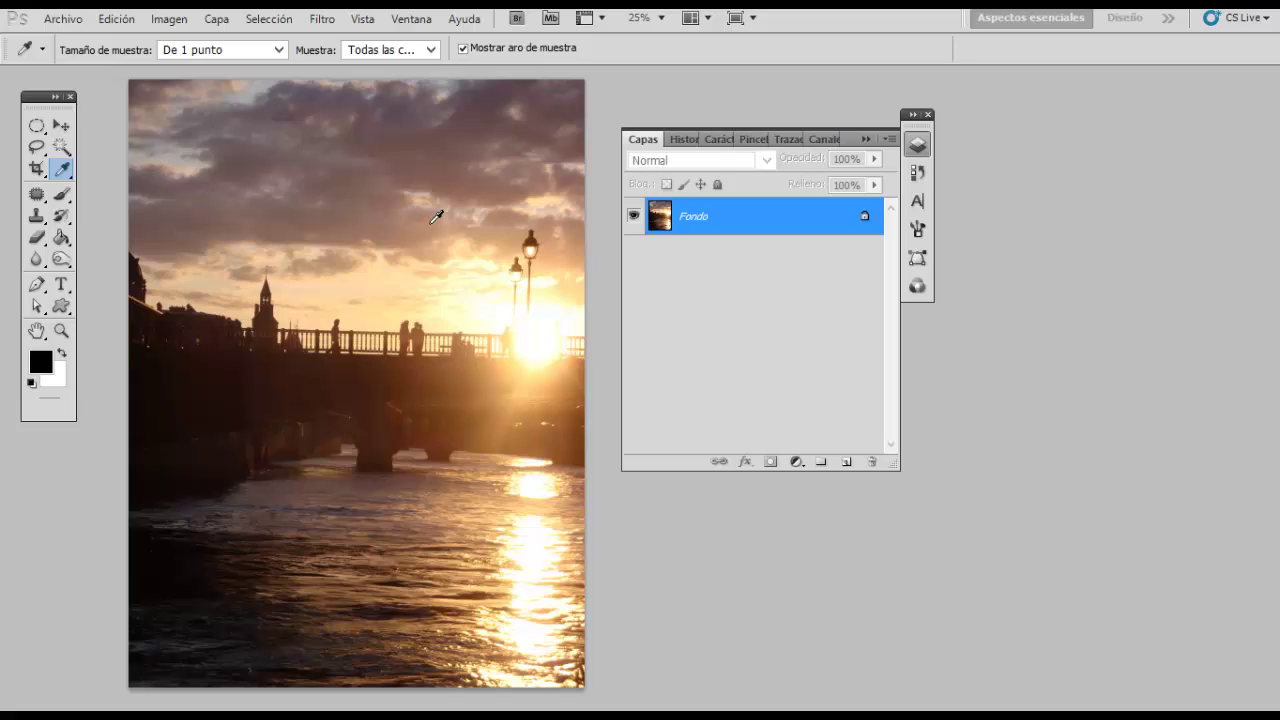
{"action": "left_click", "coordinate": [563, 287]}
{"action": "left_click", "coordinate": [545, 268]}
On a new Capa 1, stamp three peach hearts with the 288 px heart brush.
{"action": "left_click", "coordinate": [843, 463]}
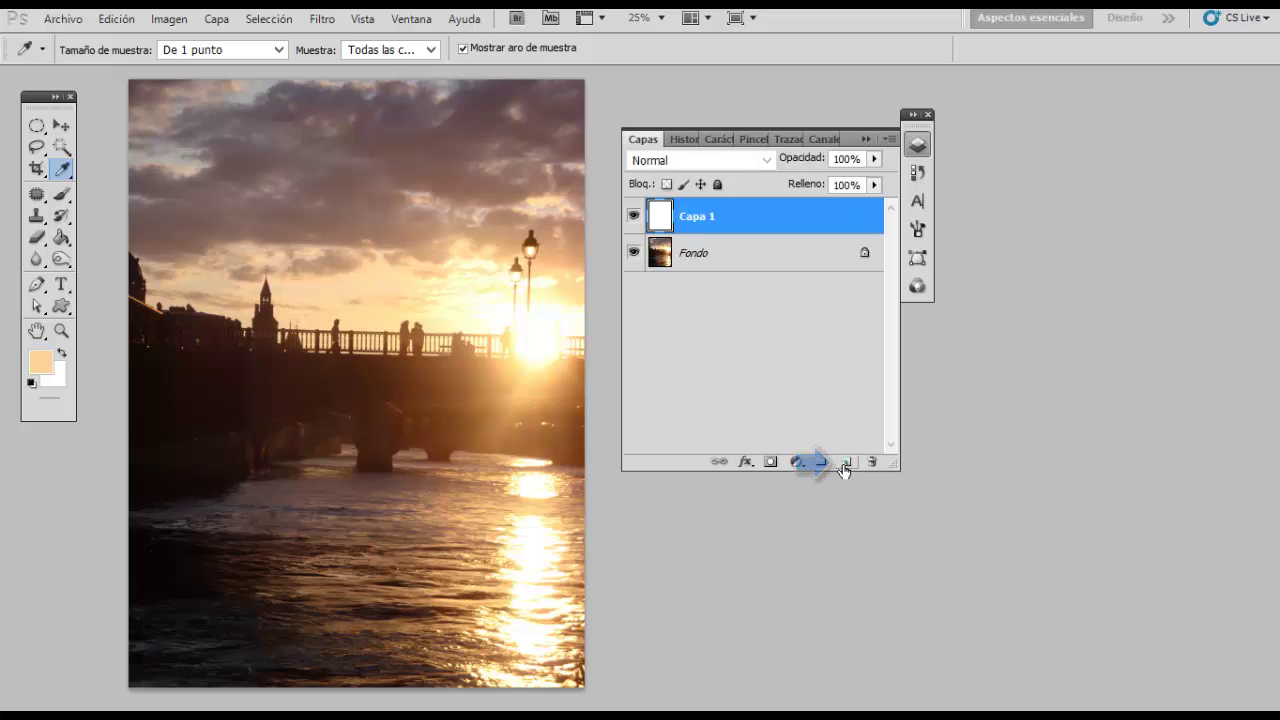
{"action": "left_click", "coordinate": [61, 199]}
{"action": "left_click", "coordinate": [90, 50]}
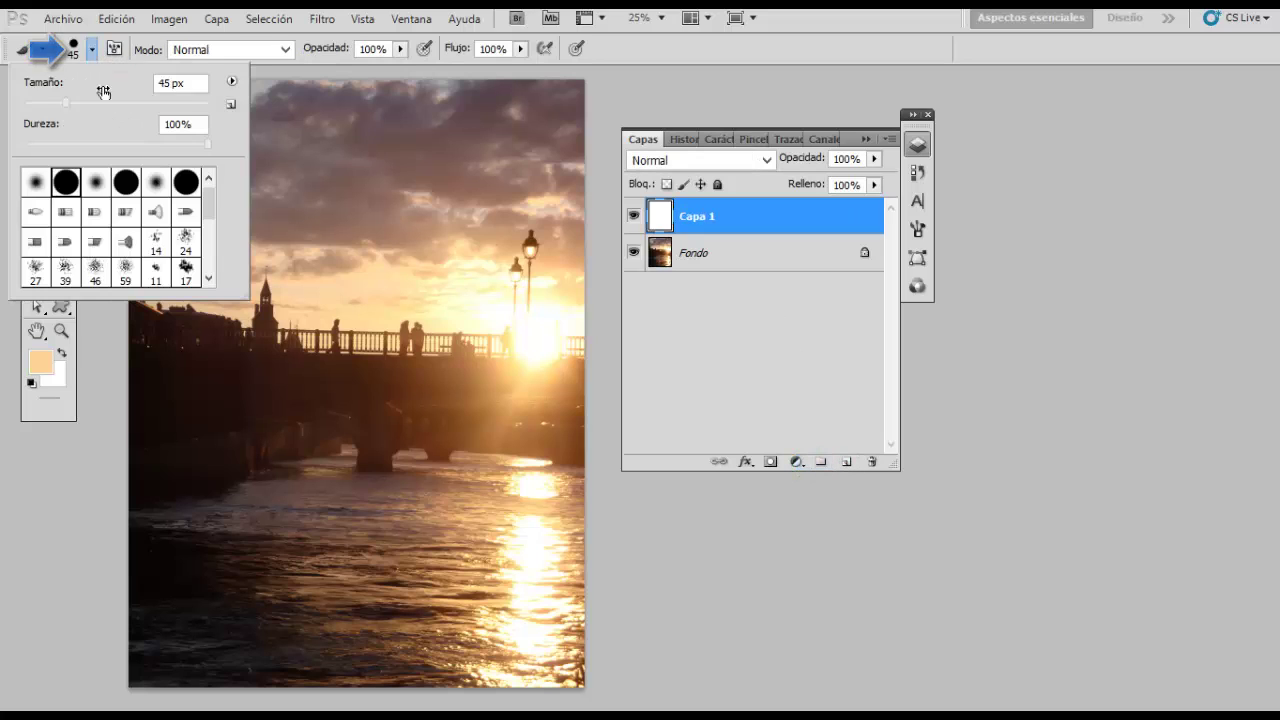
{"action": "scroll", "coordinate": [110, 230], "scroll_direction": "down", "scroll_amount": 5}
{"action": "scroll", "coordinate": [110, 230], "scroll_direction": "down", "scroll_amount": 5}
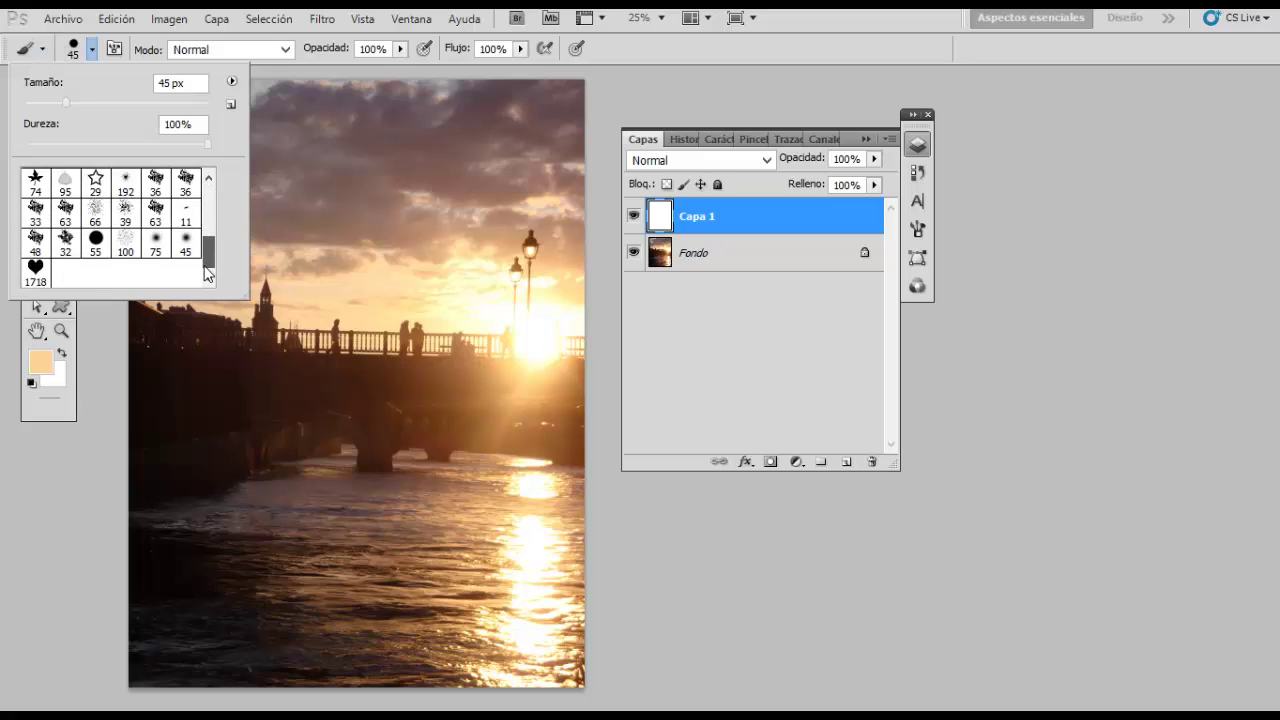
{"action": "left_click", "coordinate": [36, 270]}
{"action": "type", "text": "288"}
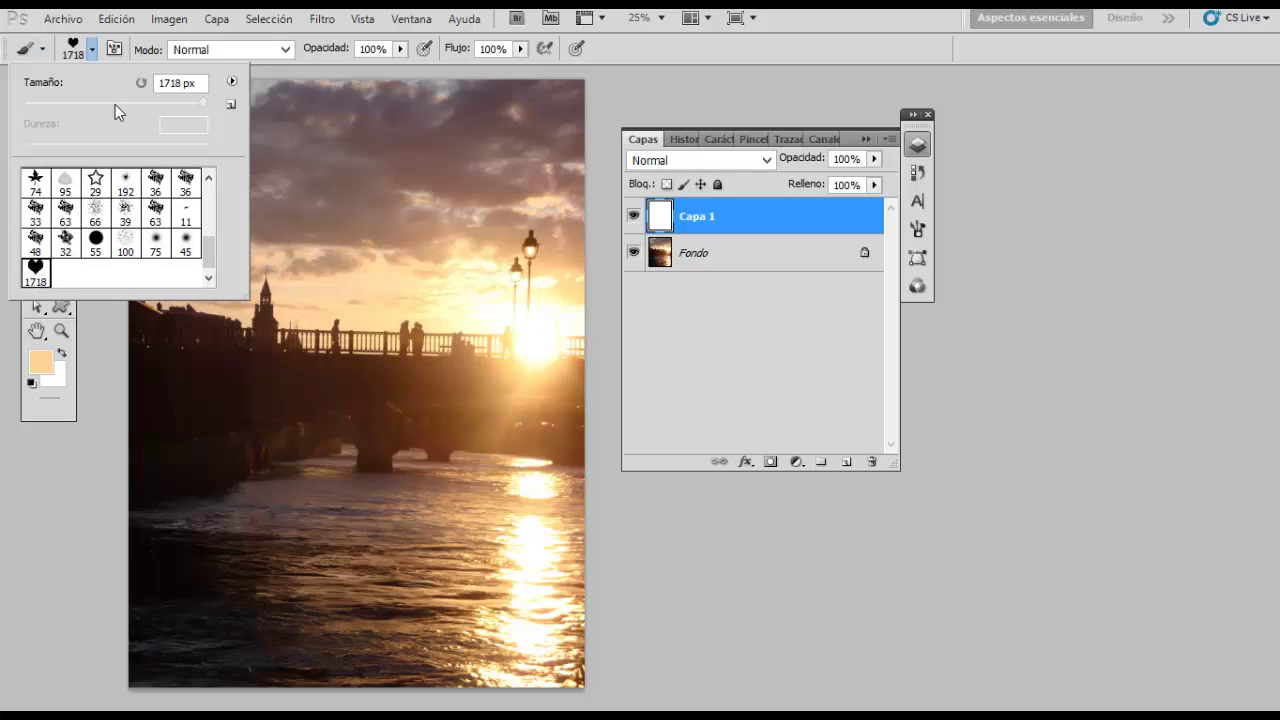
{"action": "left_click", "coordinate": [309, 511]}
{"action": "left_click", "coordinate": [308, 513]}
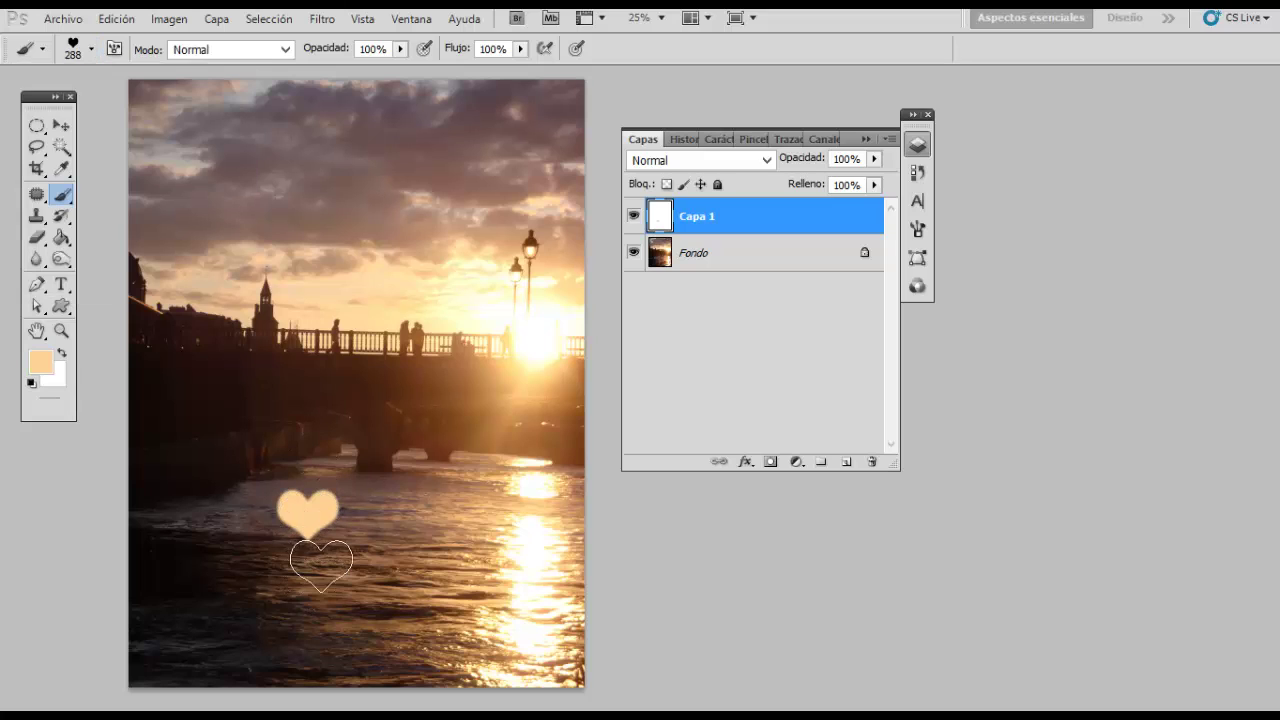
{"action": "left_click", "coordinate": [458, 537]}
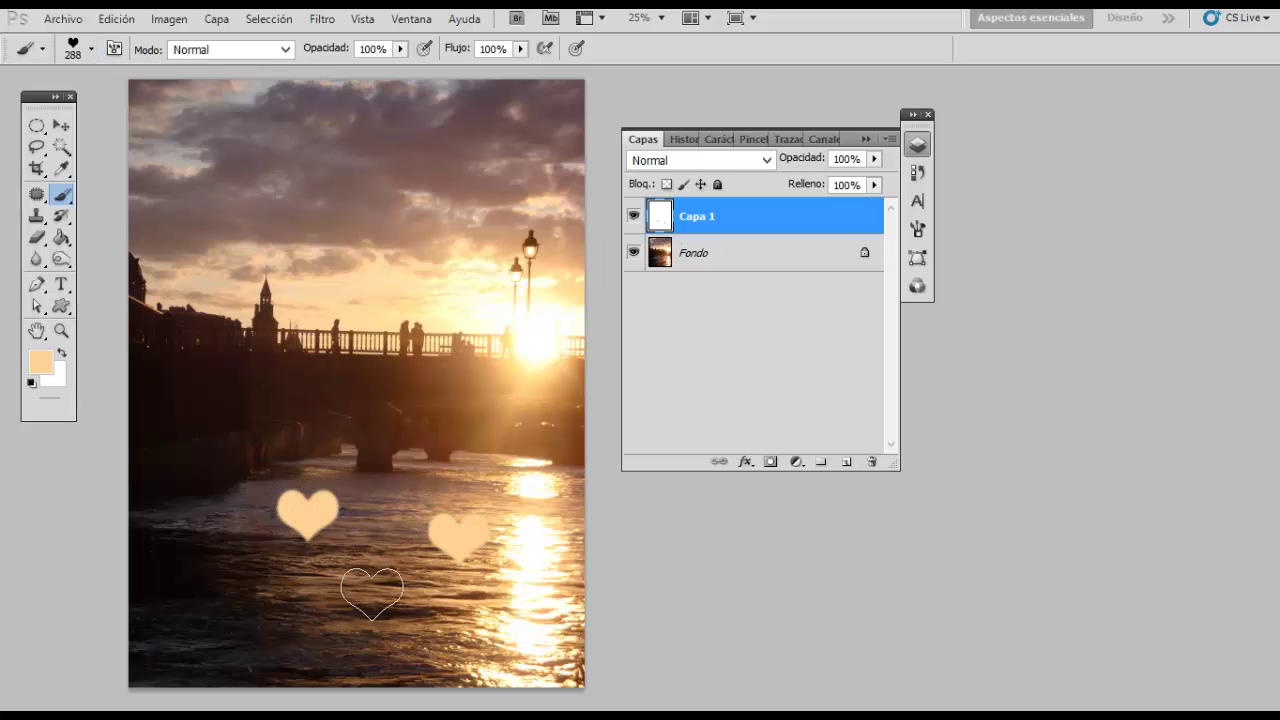
{"action": "left_click", "coordinate": [362, 588]}
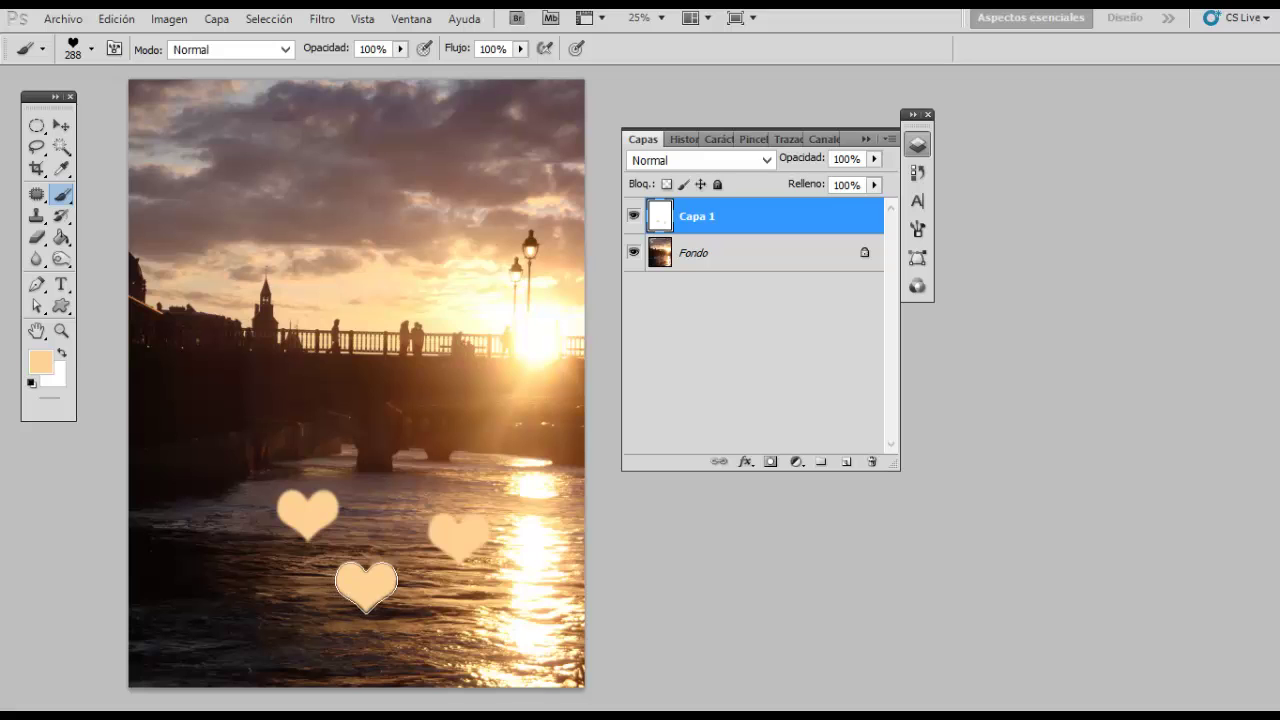
On a new Capa 2, sample a pale yellow from the photo as foreground colour.
{"action": "left_click", "coordinate": [847, 462]}
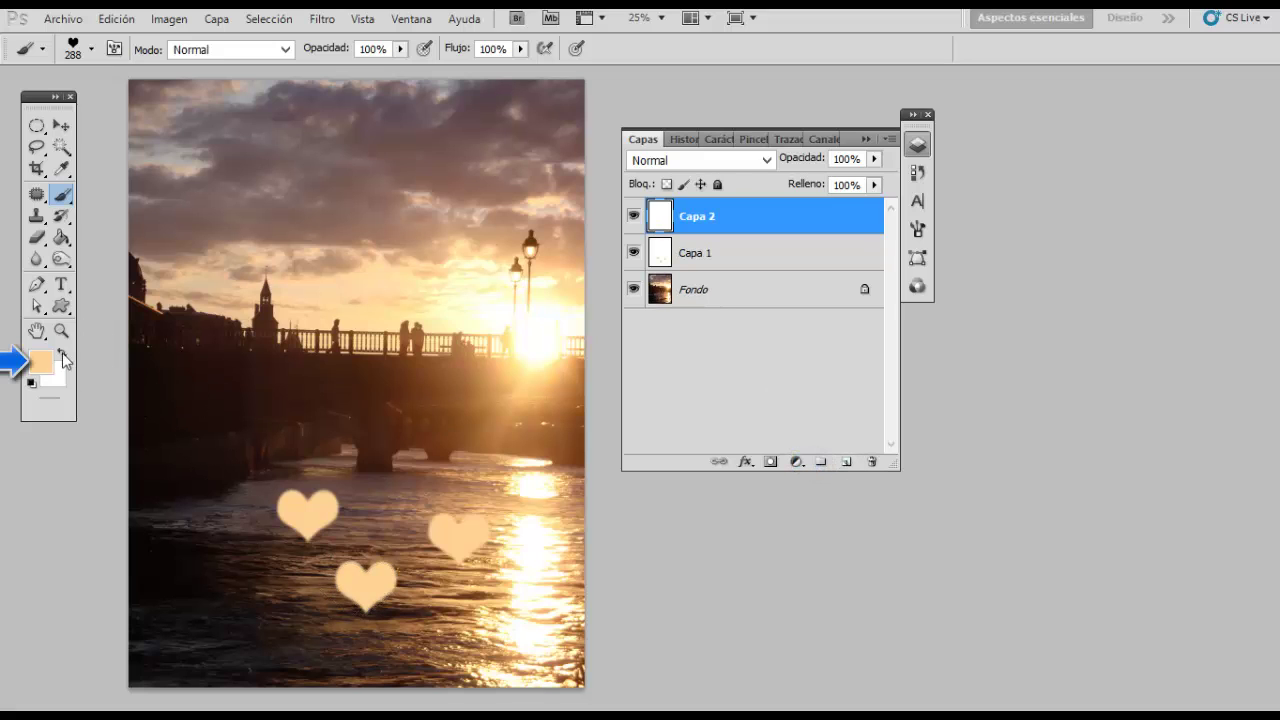
{"action": "left_click", "coordinate": [45, 370]}
{"action": "left_click", "coordinate": [436, 305]}
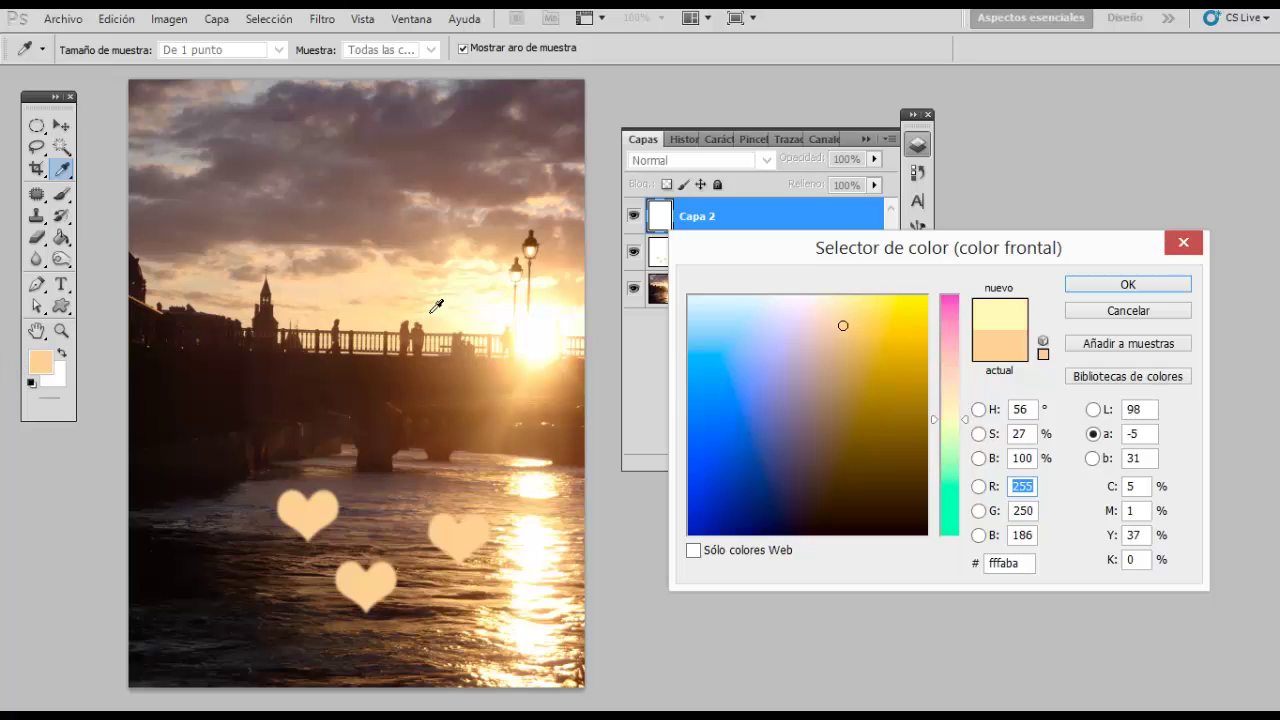
{"action": "left_click", "coordinate": [464, 306]}
{"action": "left_click", "coordinate": [1126, 285]}
Stamp three pale-yellow hearts over the water with the heart brush at 176 px.
{"action": "key", "text": "b"}
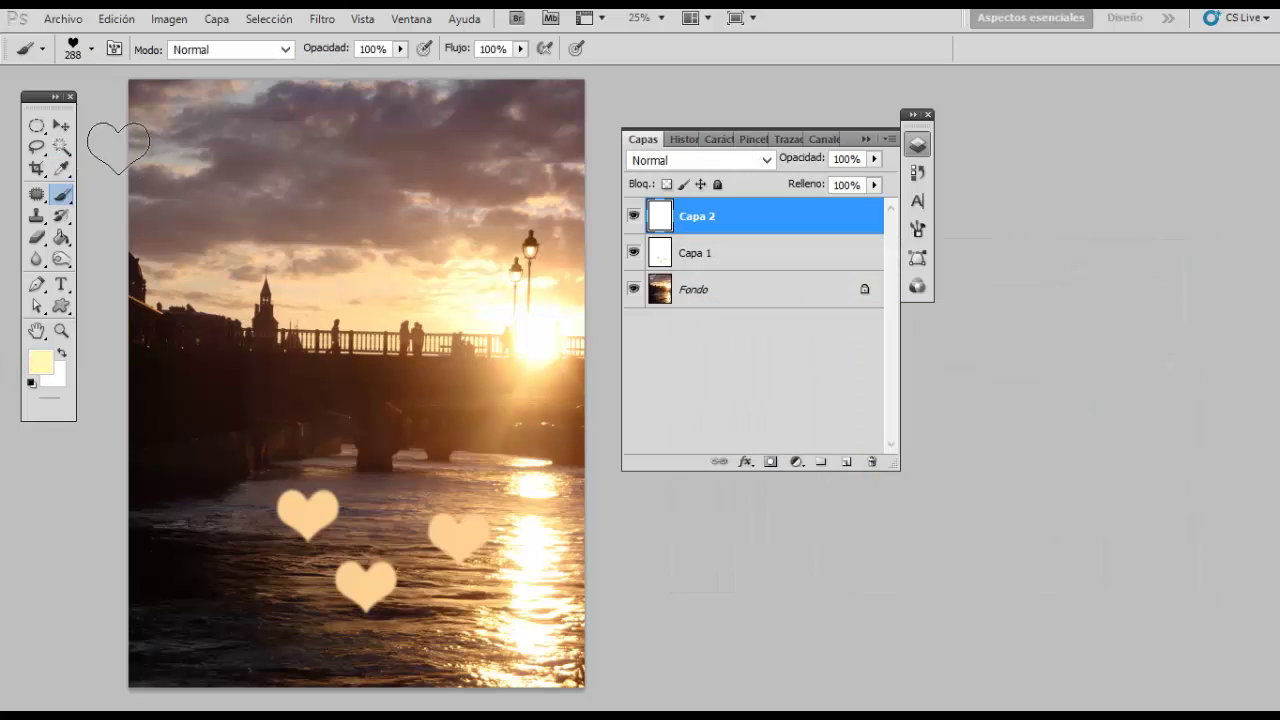
{"action": "left_click", "coordinate": [91, 49]}
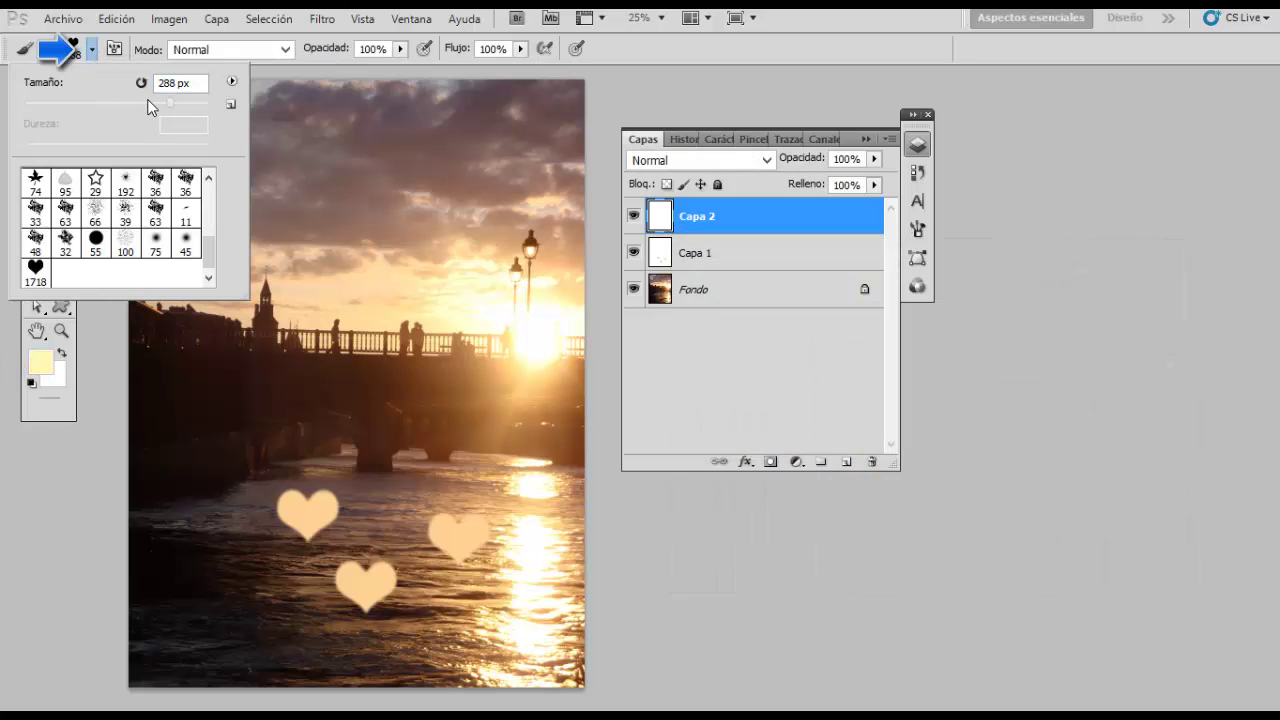
{"action": "left_click", "coordinate": [152, 104]}
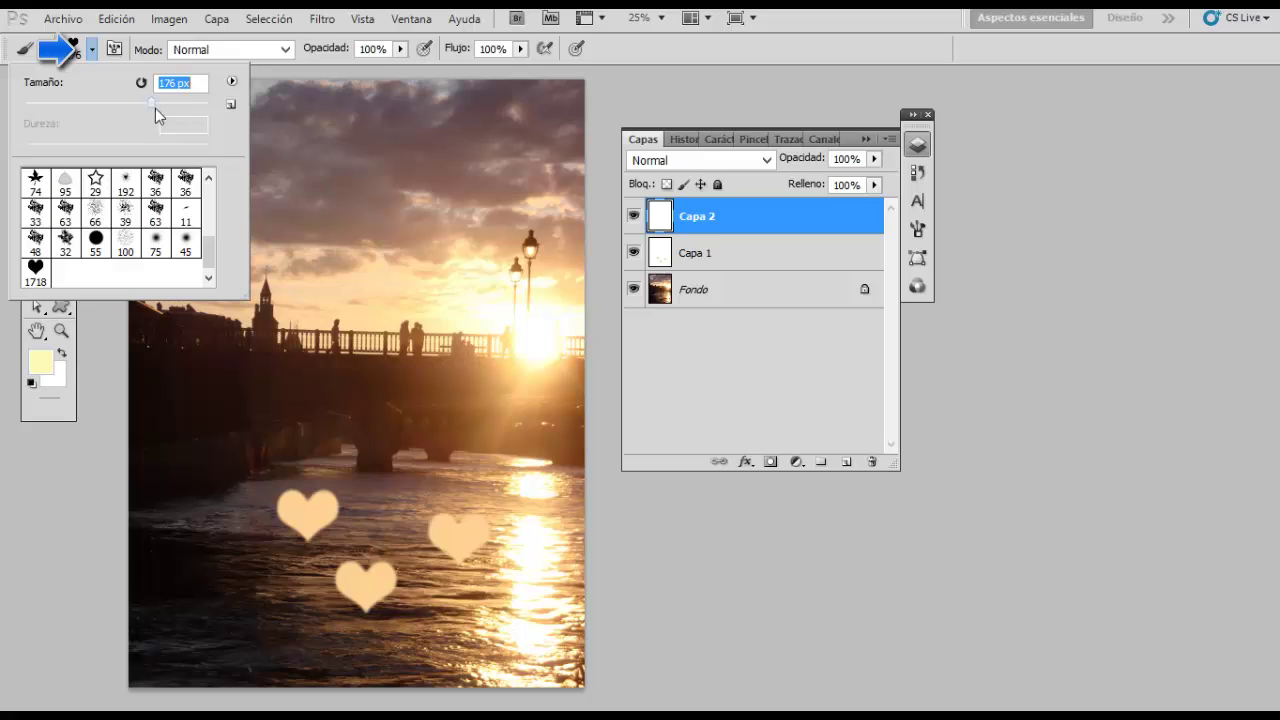
{"action": "left_click", "coordinate": [389, 500]}
{"action": "left_click", "coordinate": [501, 482]}
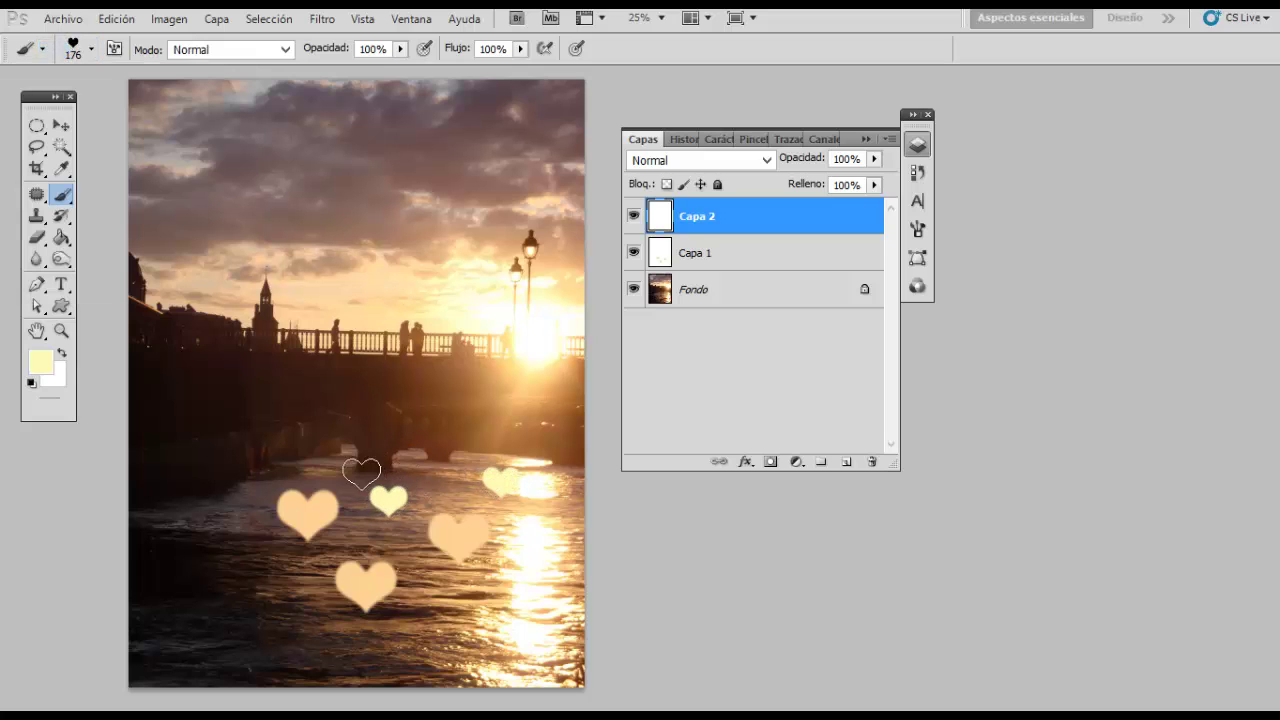
{"action": "left_click", "coordinate": [441, 455]}
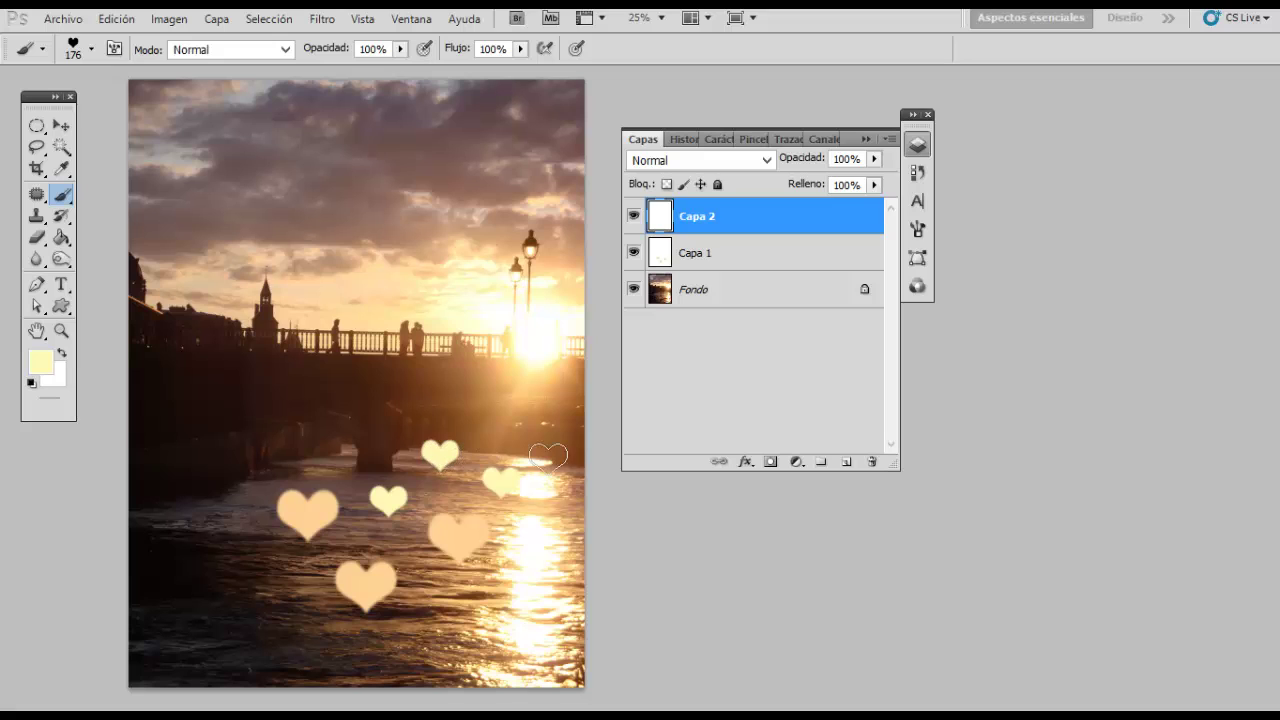
Add a new Capa 3 and set the foreground colour to cyan 00c9ff.
{"action": "left_click", "coordinate": [847, 462]}
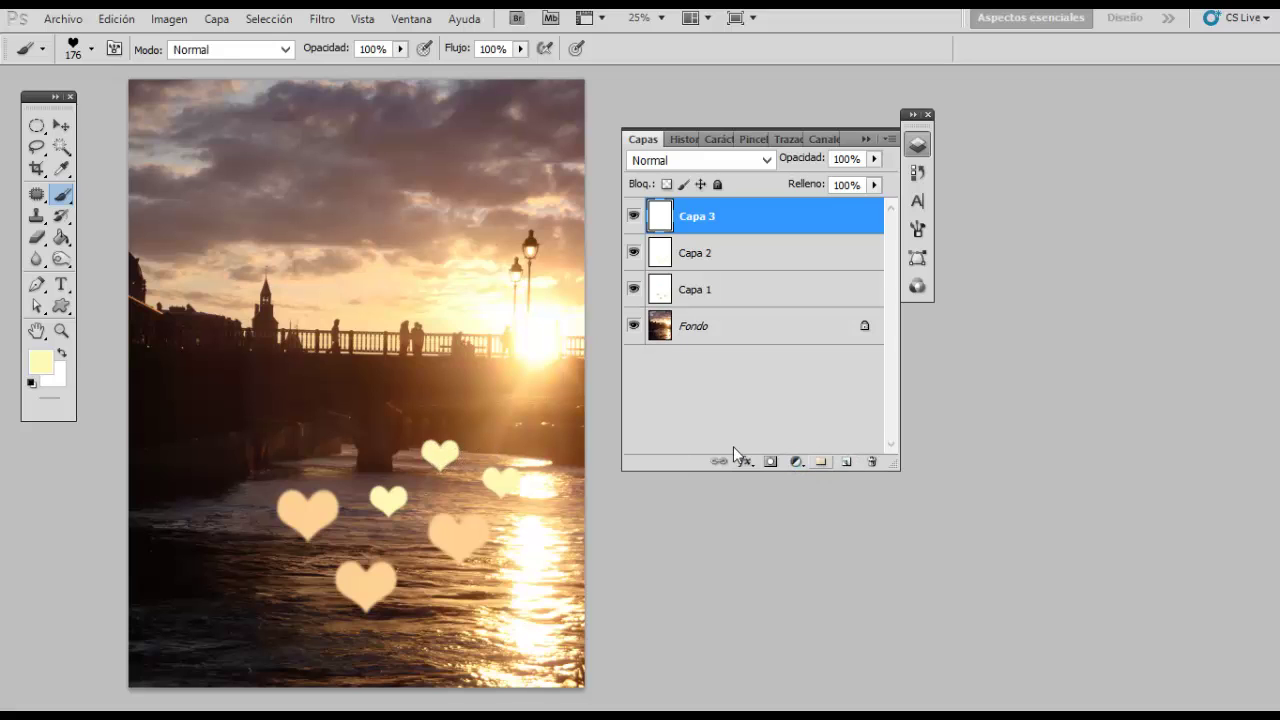
{"action": "left_click", "coordinate": [40, 362]}
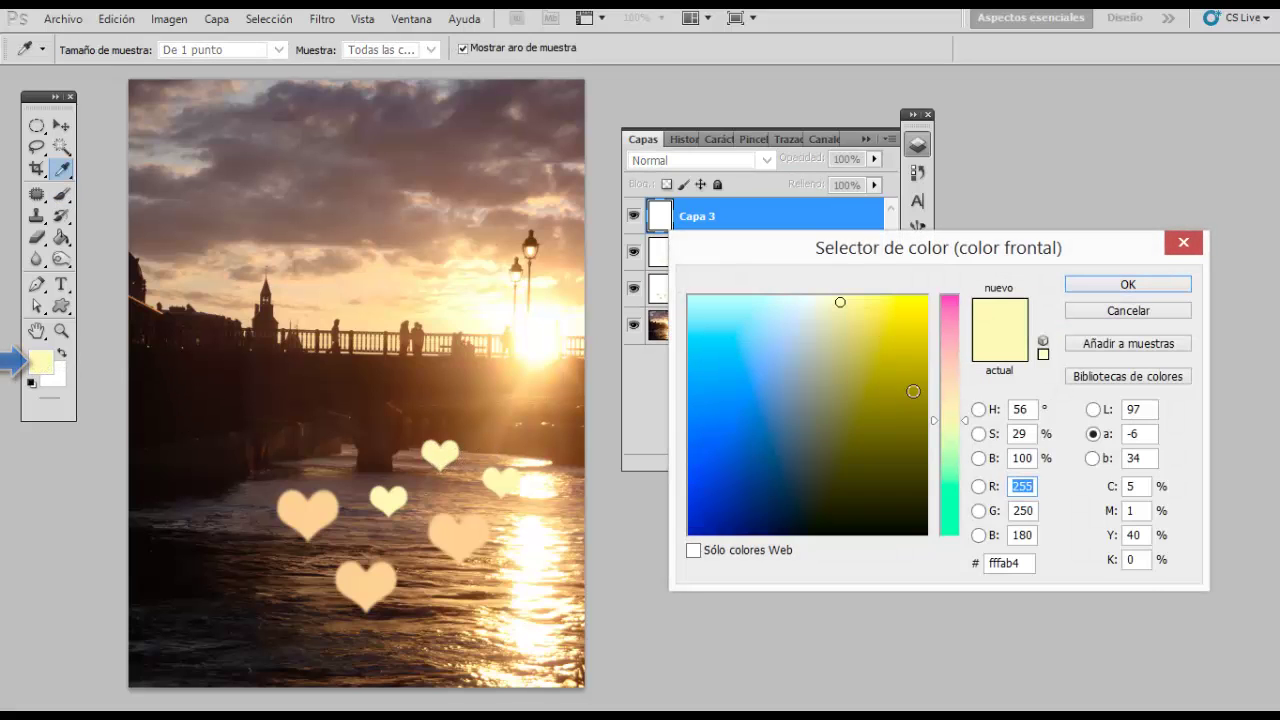
{"action": "left_click_drag", "start_coordinate": [728, 437], "coordinate": [694, 352]}
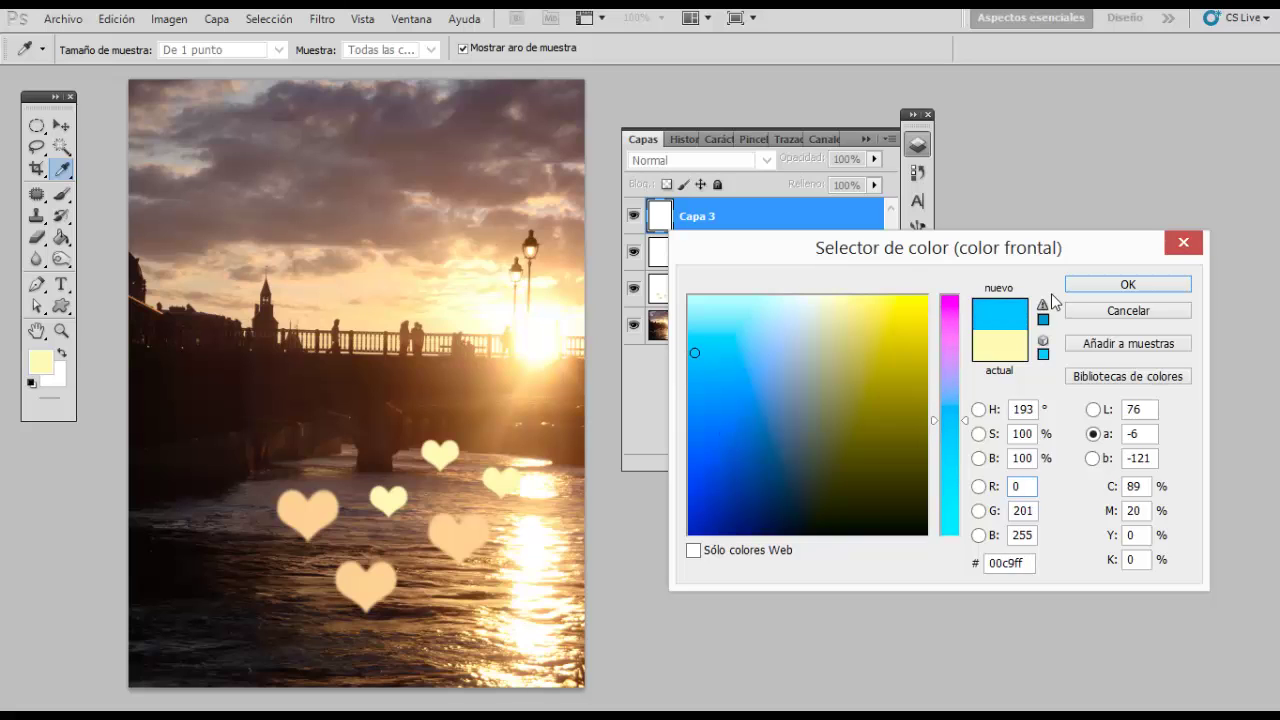
{"action": "left_click", "coordinate": [1128, 284]}
Stamp cyan hearts near the bridge and water at 129 px, then add Capa 4.
{"action": "left_click", "coordinate": [92, 49]}
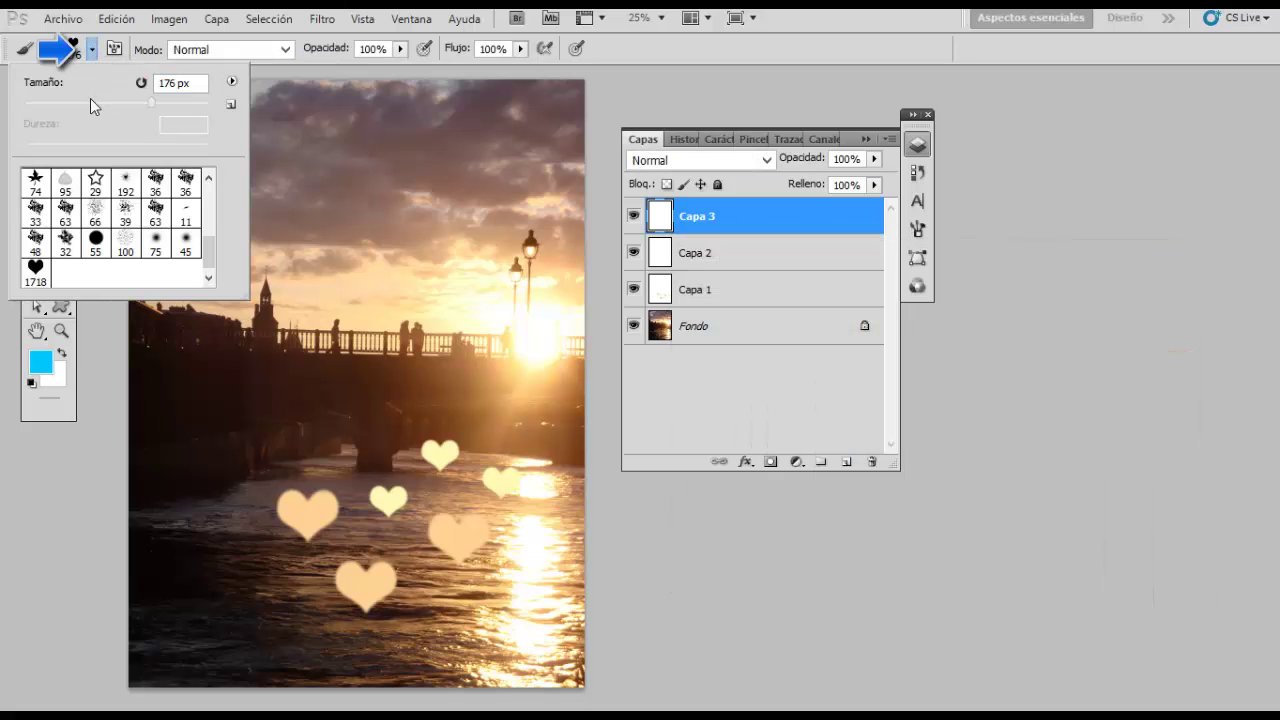
{"action": "left_click_drag", "start_coordinate": [90, 101], "coordinate": [135, 110]}
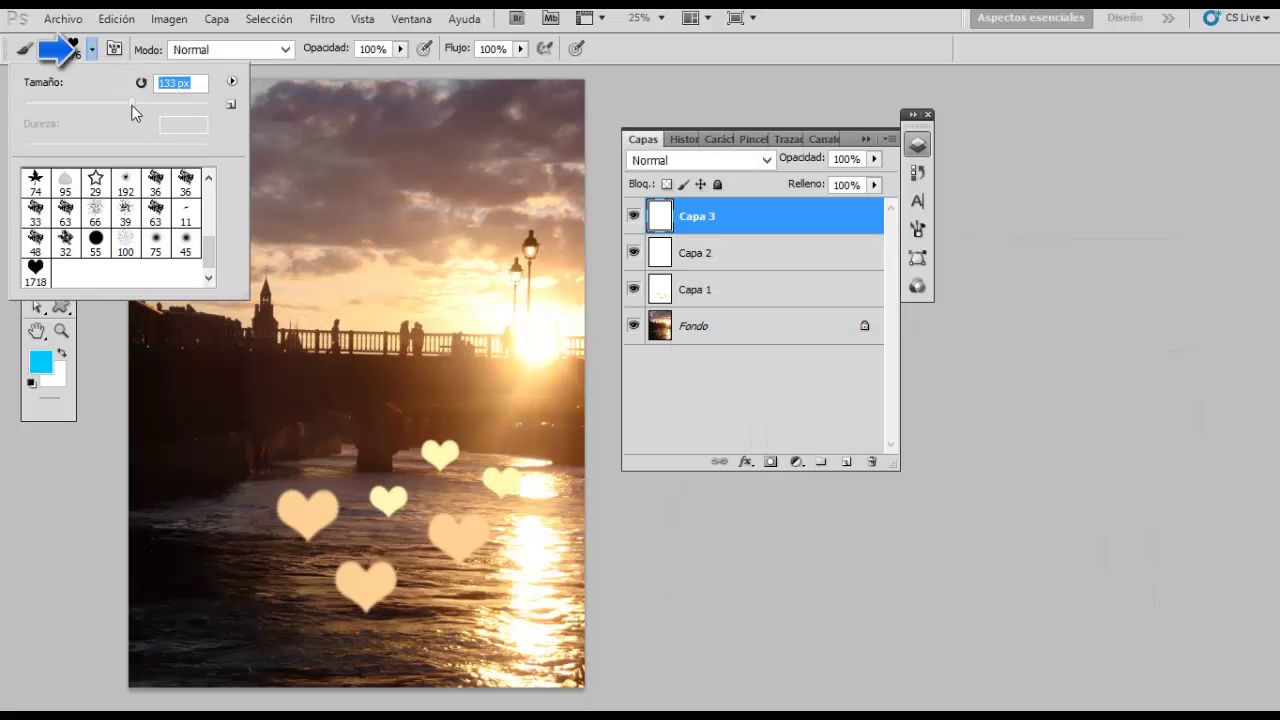
{"action": "left_click", "coordinate": [504, 426]}
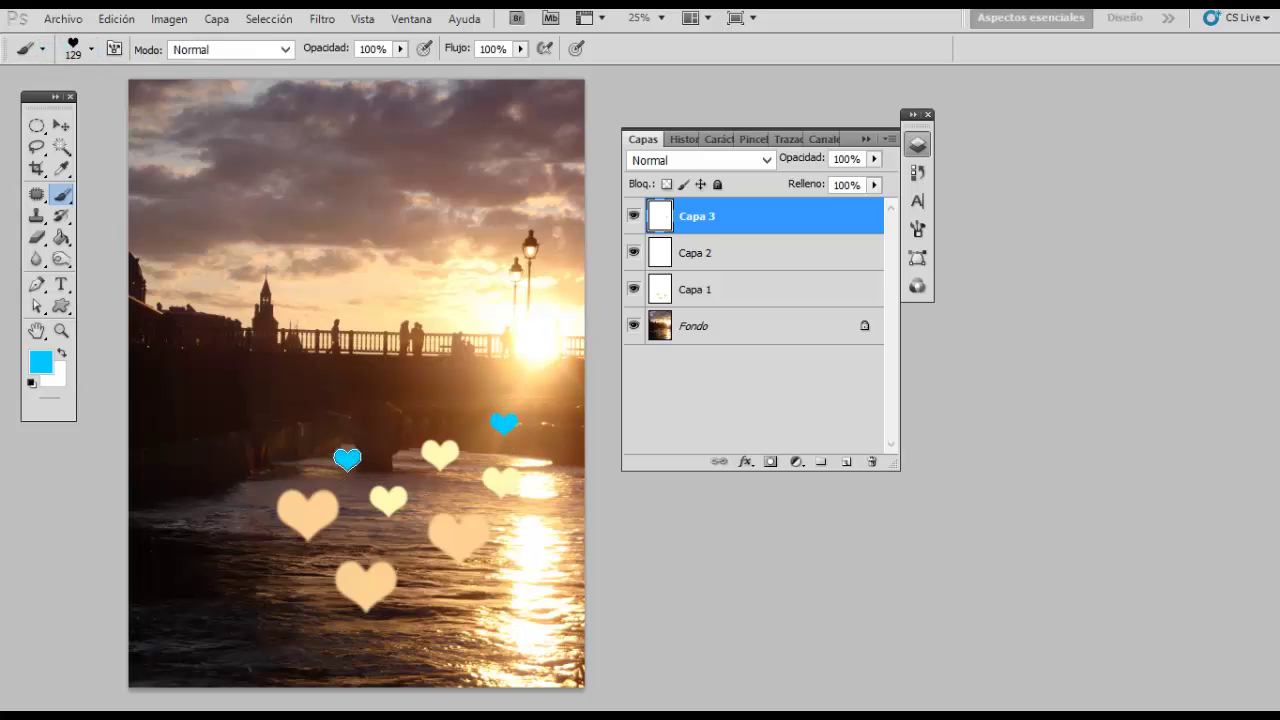
{"action": "left_click", "coordinate": [526, 532]}
{"action": "left_click", "coordinate": [846, 461]}
{"action": "left_click", "coordinate": [46, 364]}
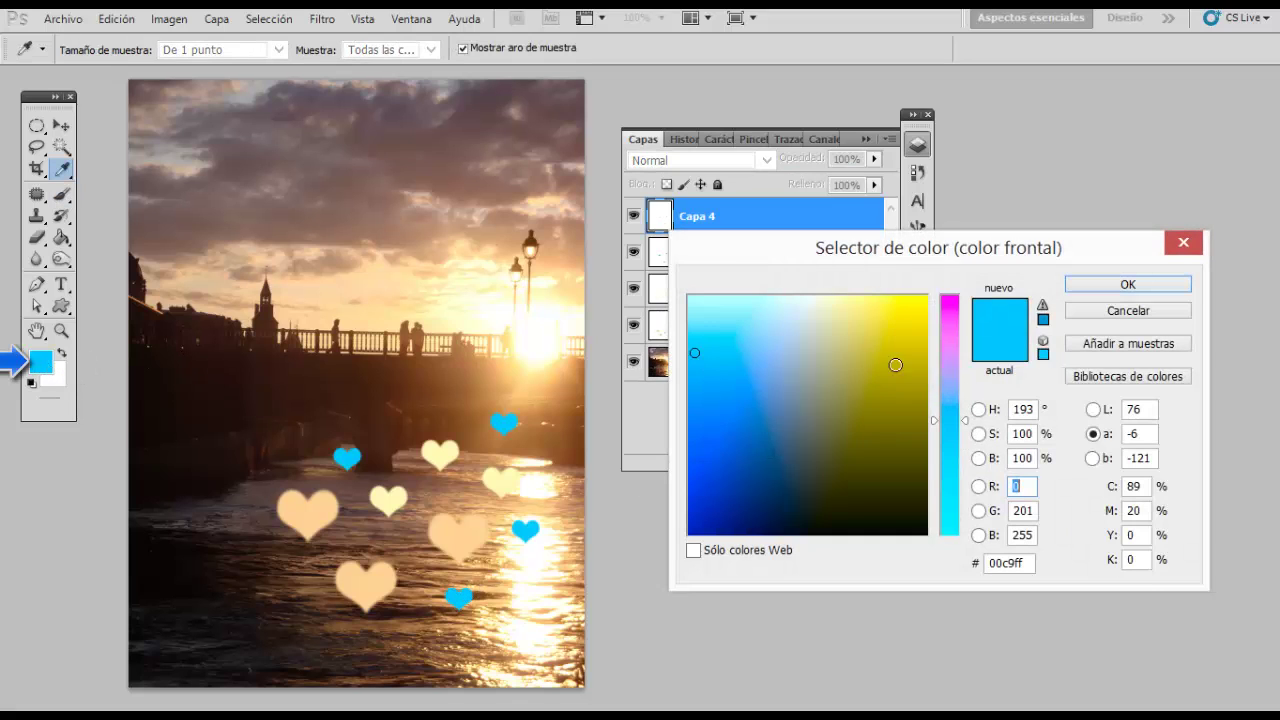
Pick a red-pink foreground colour and stamp small hearts near the bridge on Capa 4.
{"action": "left_click_drag", "start_coordinate": [952, 317], "coordinate": [950, 311]}
{"action": "left_click", "coordinate": [868, 348]}
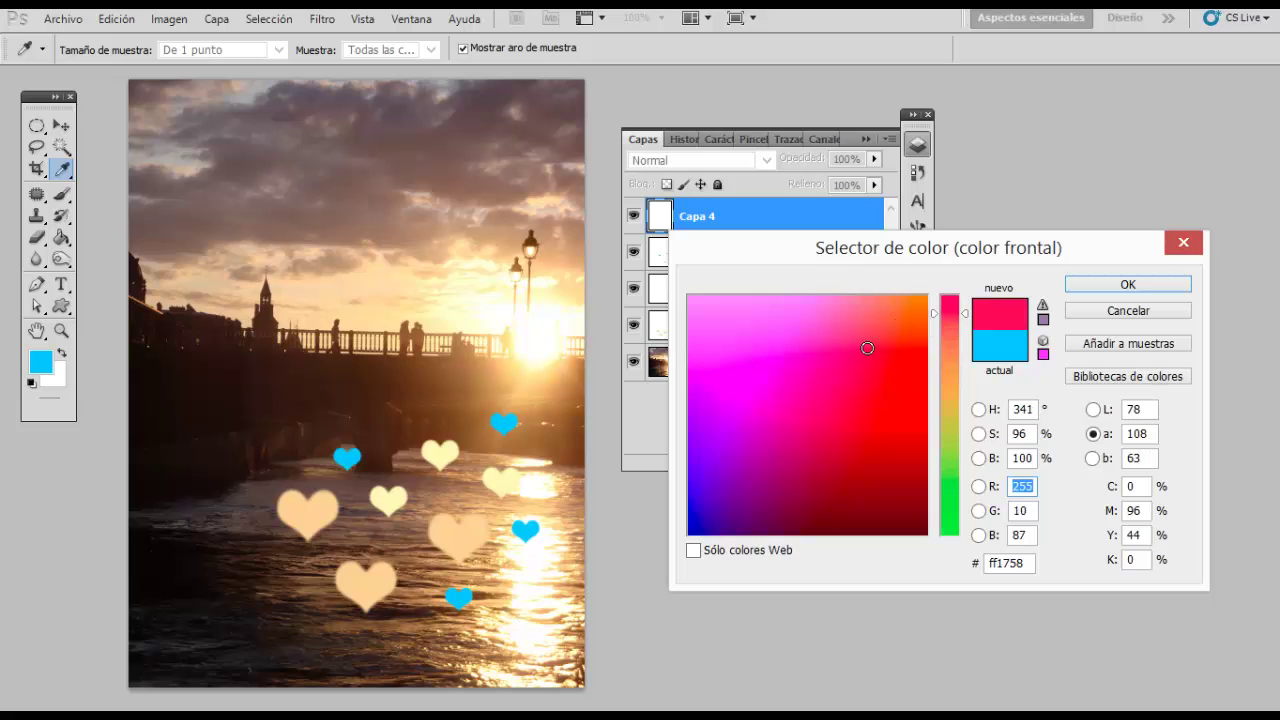
{"action": "left_click", "coordinate": [1127, 284]}
{"action": "key", "text": "b"}
{"action": "left_click", "coordinate": [91, 48]}
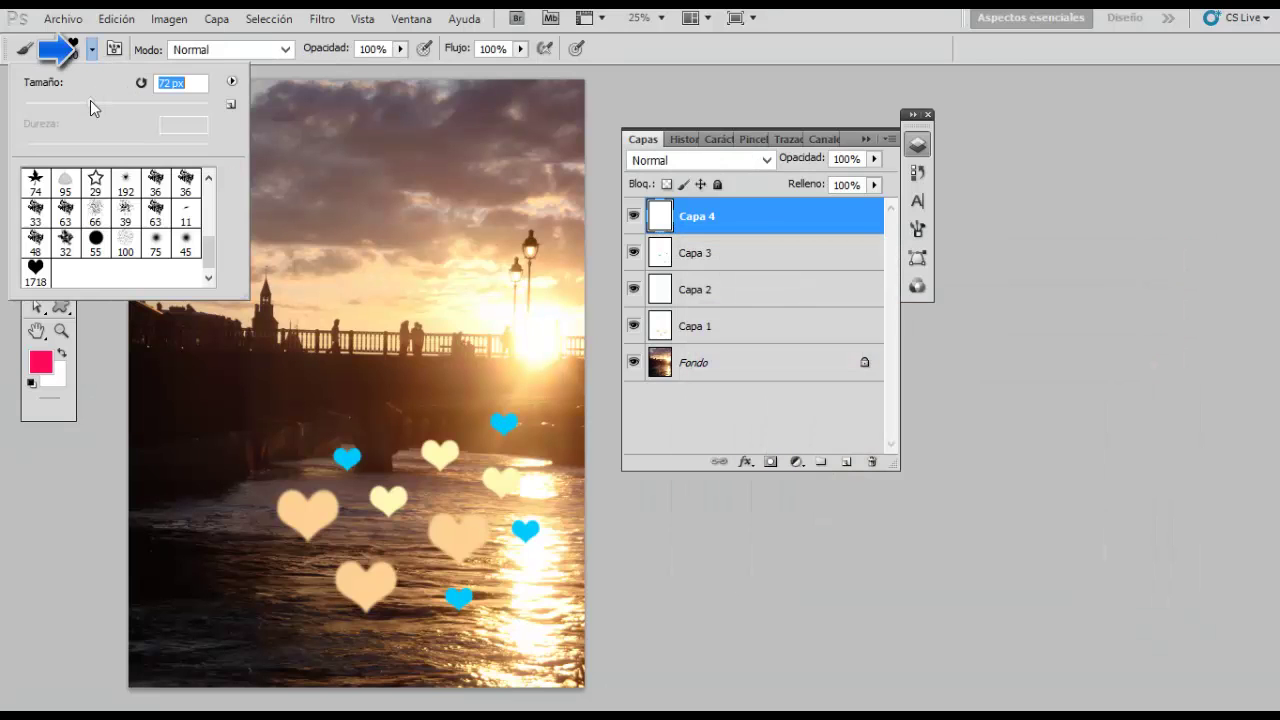
{"action": "left_click", "coordinate": [460, 404]}
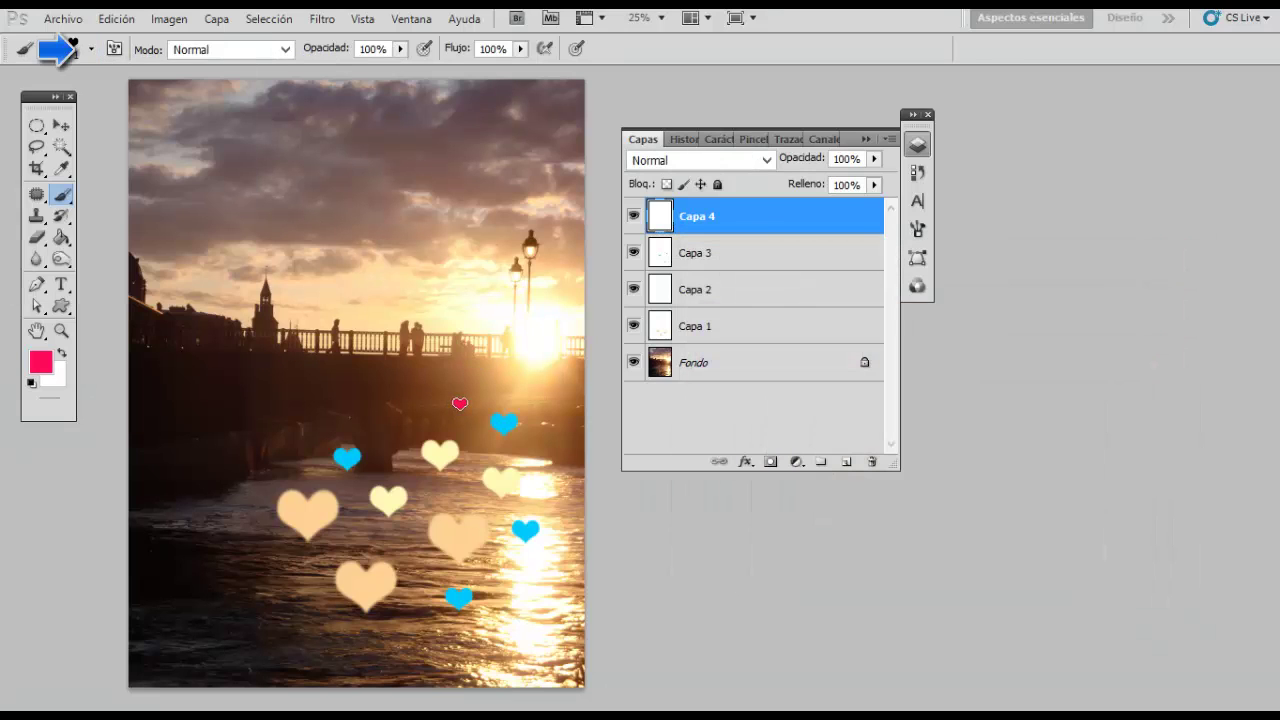
{"action": "left_click", "coordinate": [552, 386]}
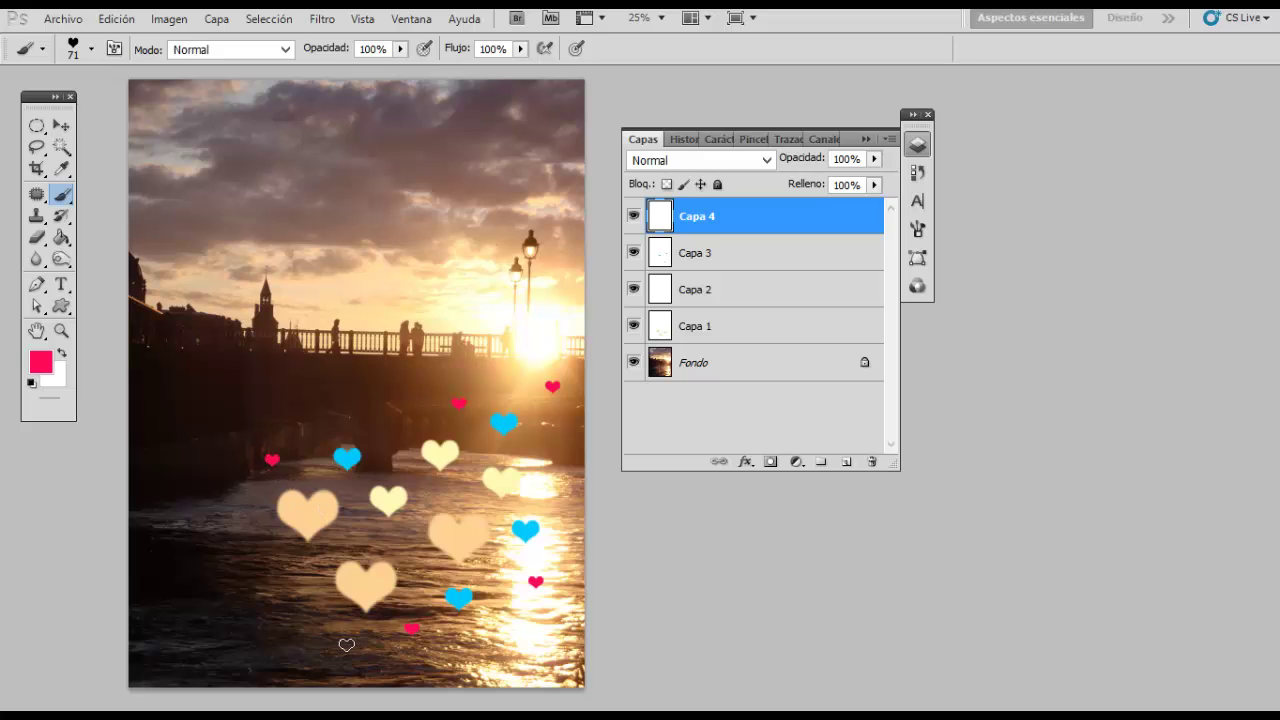
Lower Capa 1's opacity and set Capa 2's opacity to 49%.
{"action": "left_click", "coordinate": [732, 333]}
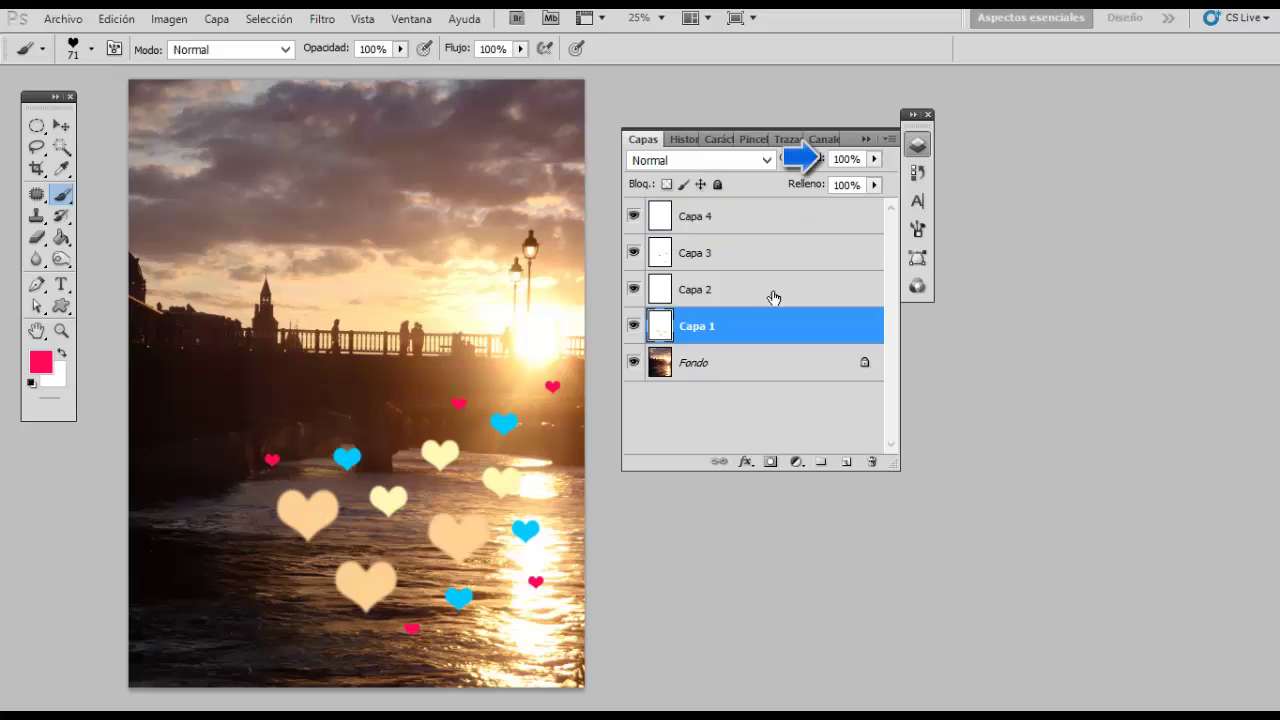
{"action": "left_click", "coordinate": [875, 160]}
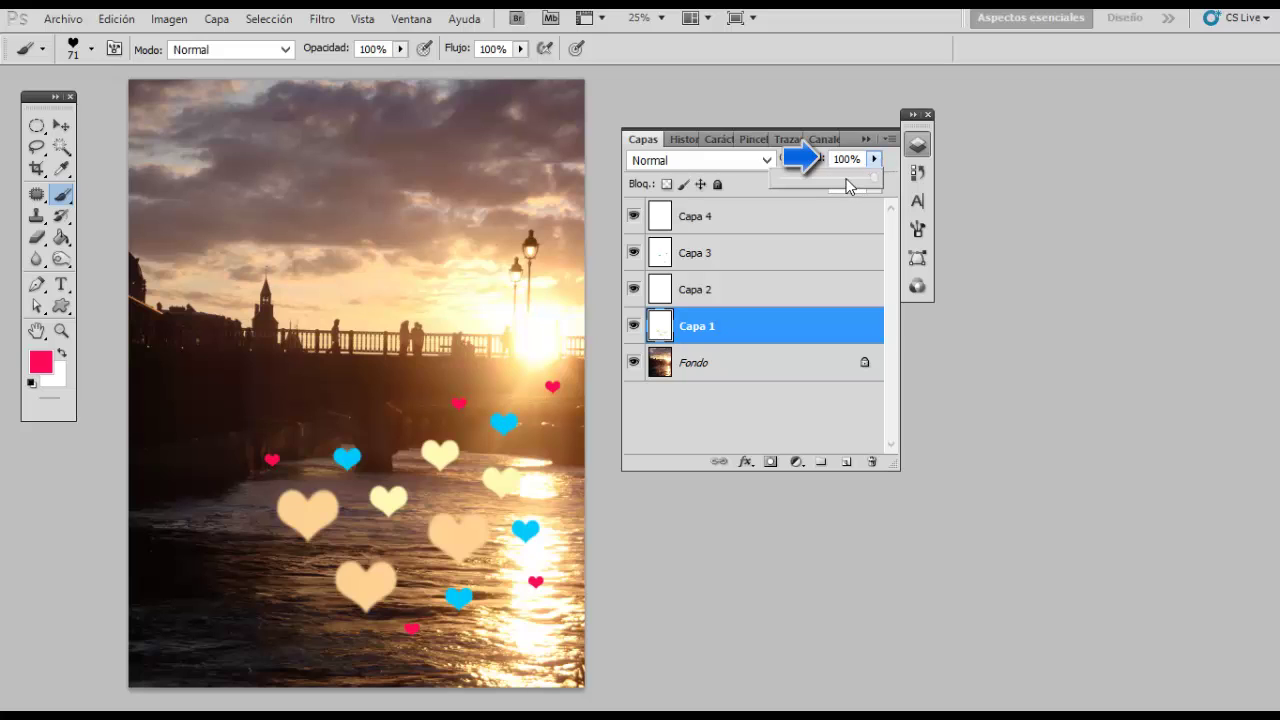
{"action": "left_click_drag", "start_coordinate": [849, 183], "coordinate": [820, 188]}
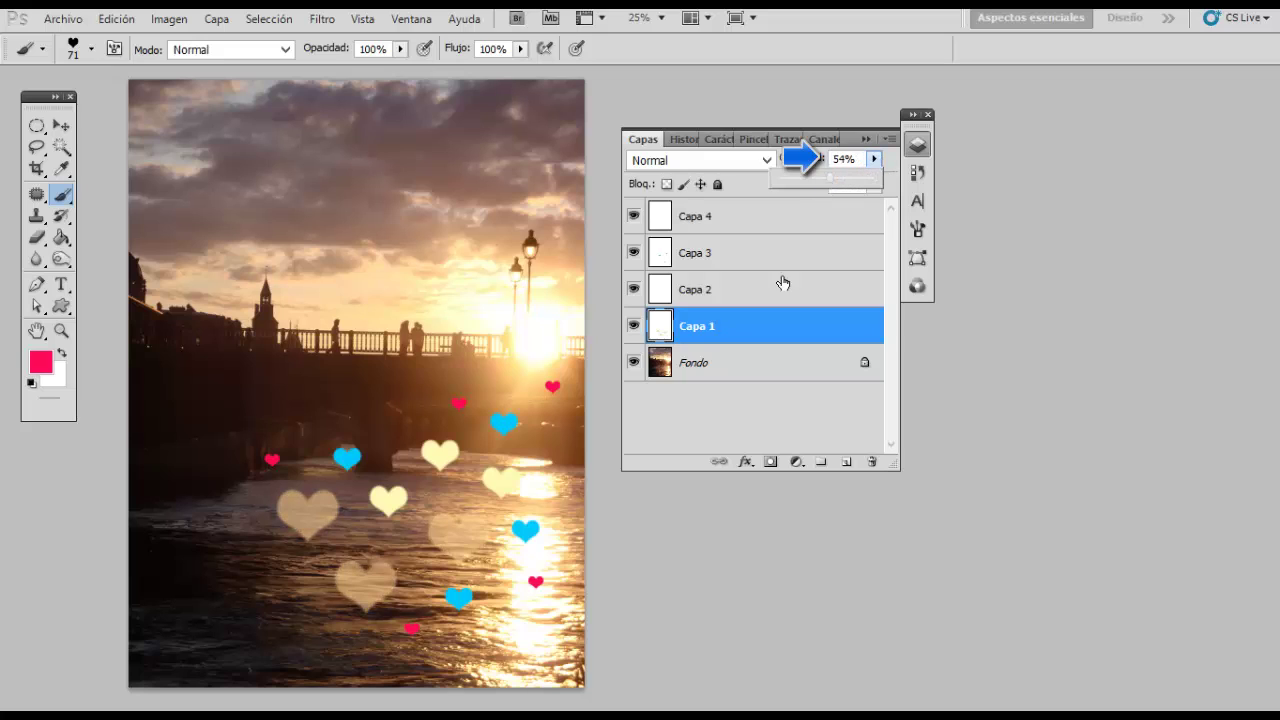
{"action": "left_click", "coordinate": [769, 292]}
{"action": "left_click", "coordinate": [874, 159]}
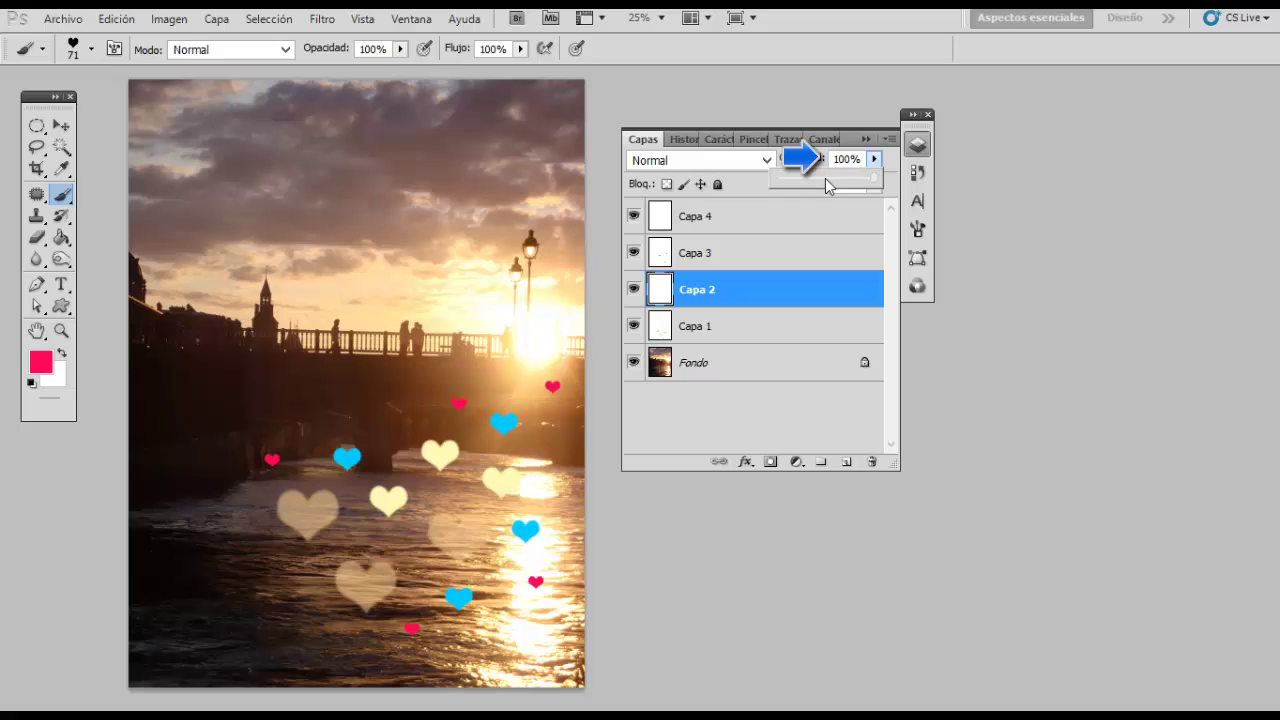
{"action": "left_click", "coordinate": [825, 178]}
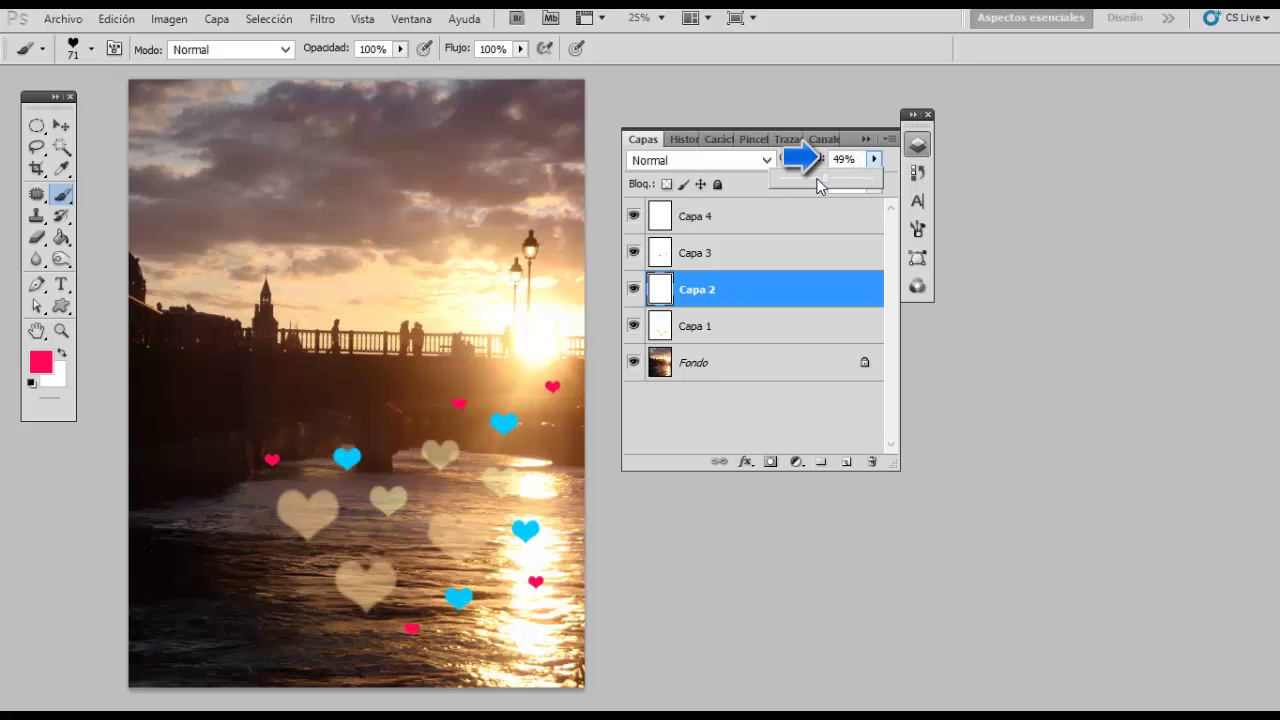
Set Capa 3's opacity to 31% and lower Capa 4's opacity to fade the red hearts.
{"action": "left_click", "coordinate": [763, 254]}
{"action": "left_click", "coordinate": [874, 159]}
{"action": "left_click", "coordinate": [809, 178]}
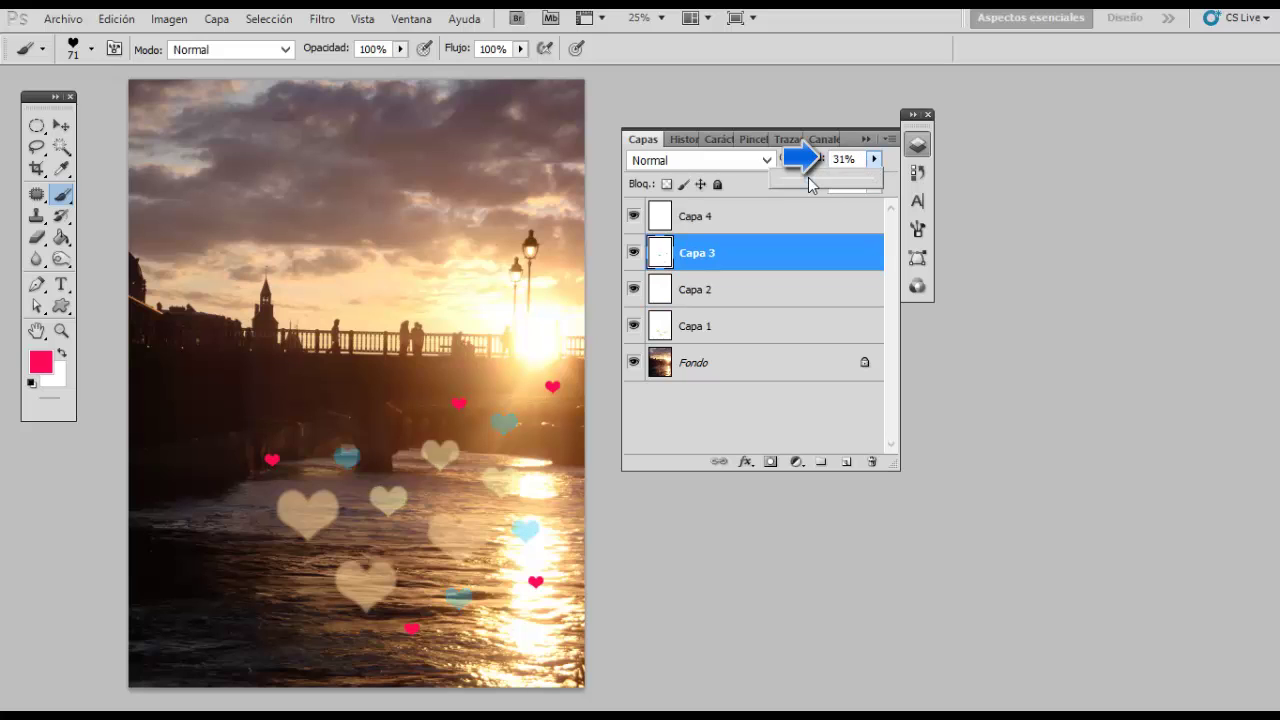
{"action": "left_click", "coordinate": [780, 228]}
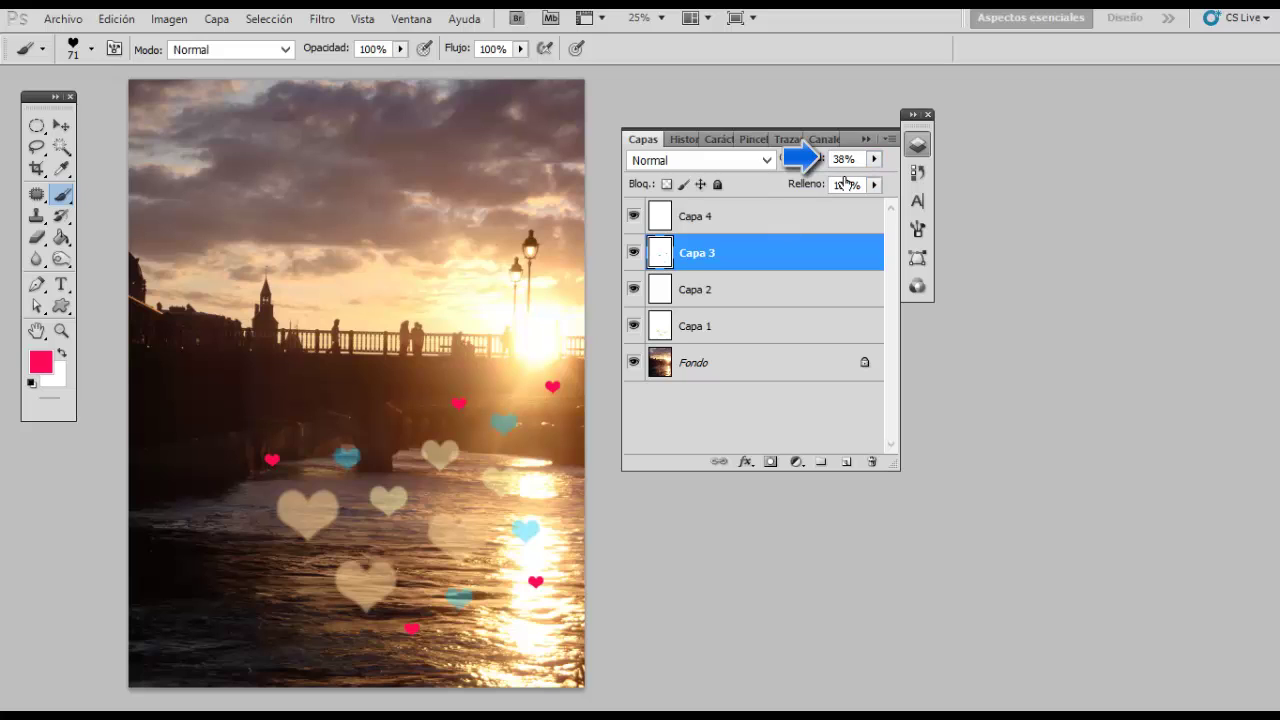
{"action": "left_click", "coordinate": [874, 159]}
{"action": "left_click", "coordinate": [810, 180]}
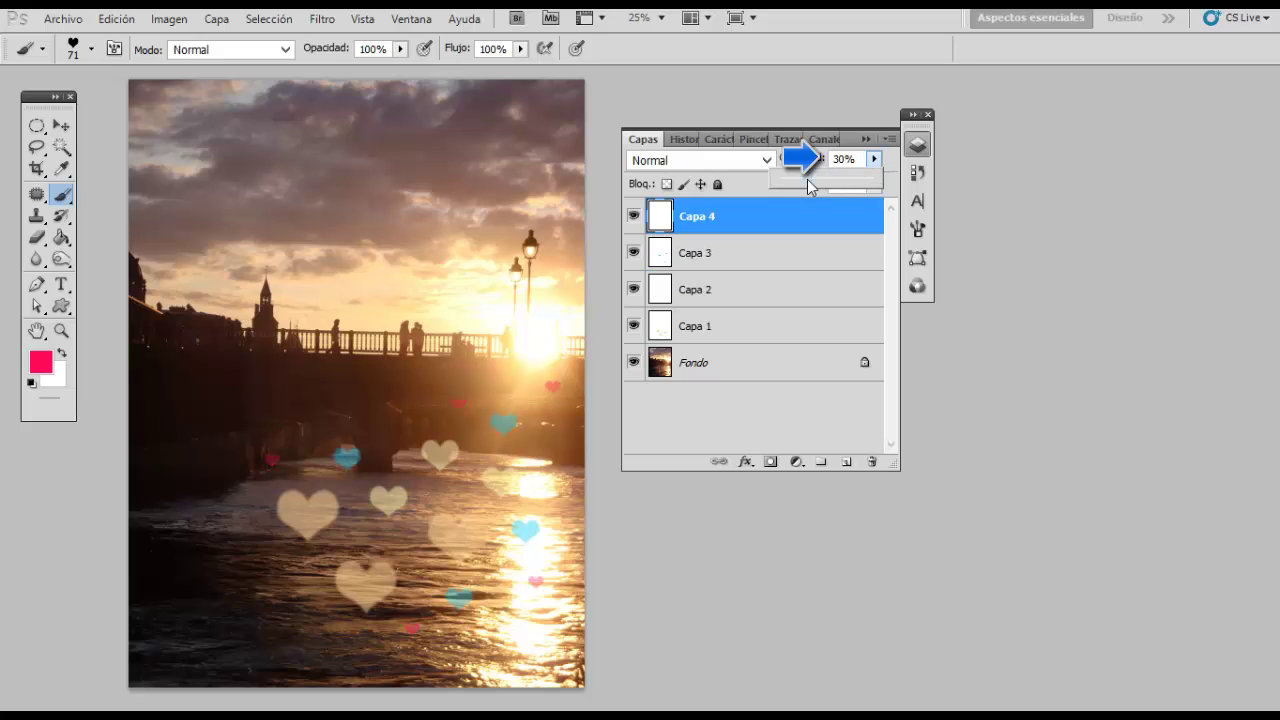
{"action": "left_click_drag", "start_coordinate": [819, 178], "coordinate": [831, 179]}
Raise Capa 3's opacity slightly so the blue hearts show more.
{"action": "left_click", "coordinate": [805, 245]}
{"action": "left_click", "coordinate": [805, 245]}
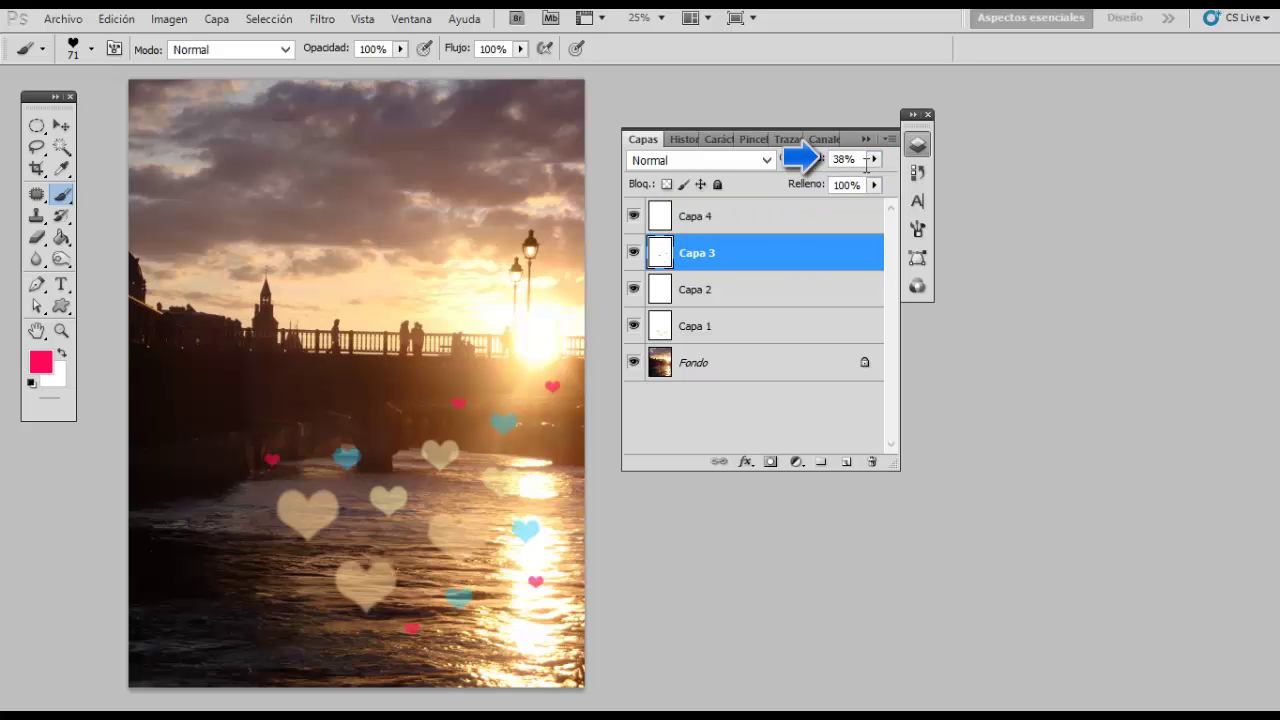
{"action": "left_click", "coordinate": [874, 159]}
{"action": "left_click_drag", "start_coordinate": [866, 184], "coordinate": [846, 188]}
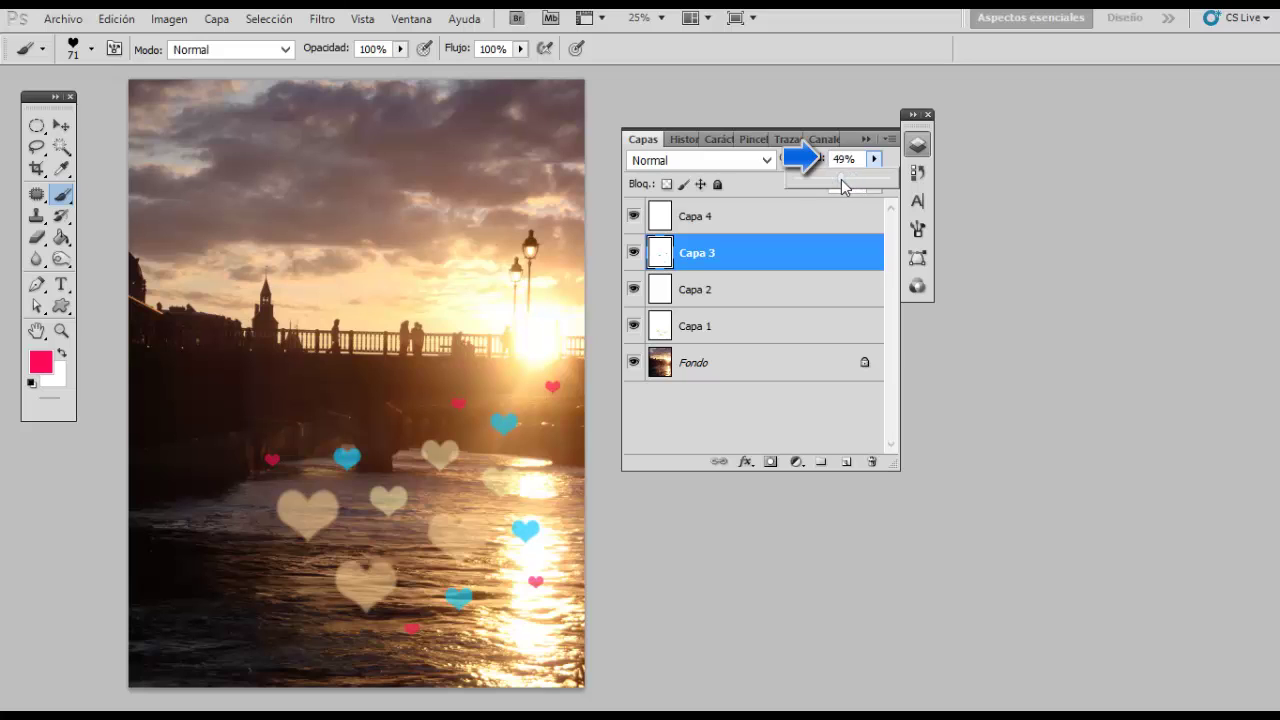
{"action": "left_click", "coordinate": [731, 216]}
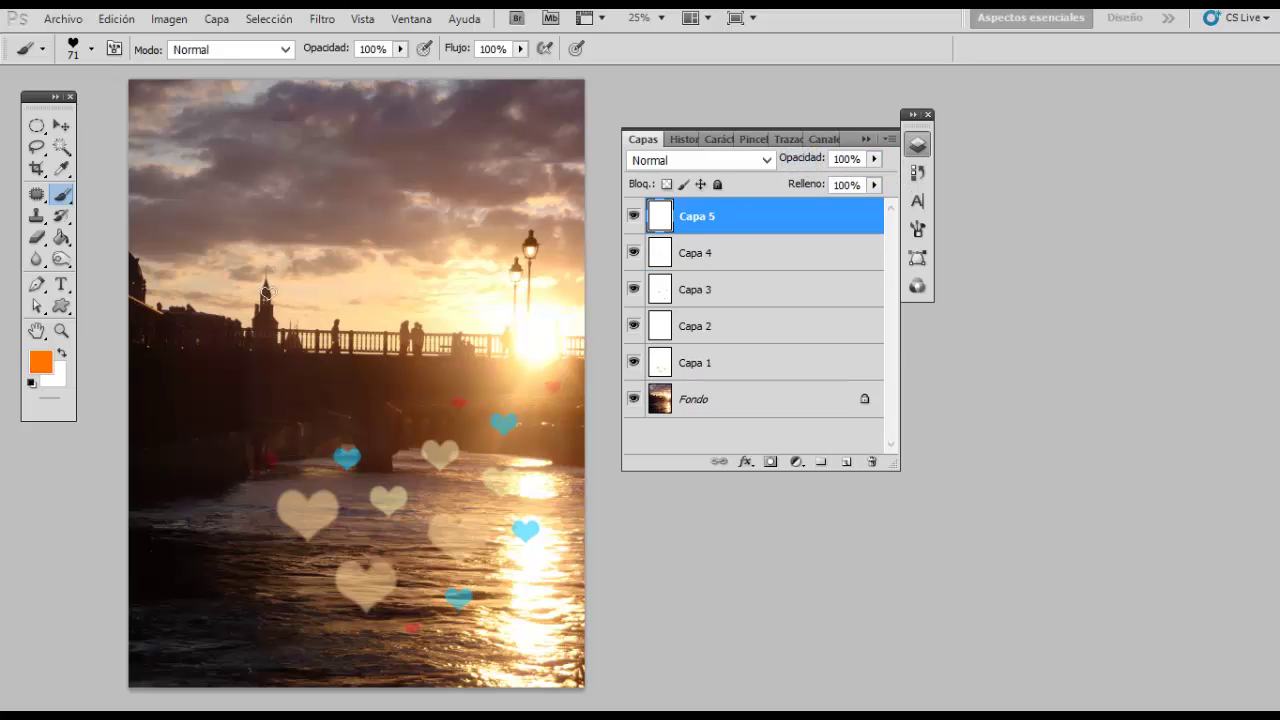
Stamp four orange hearts on Capa 5 with the heart brush at 116 px.
{"action": "right_click", "coordinate": [288, 298]}
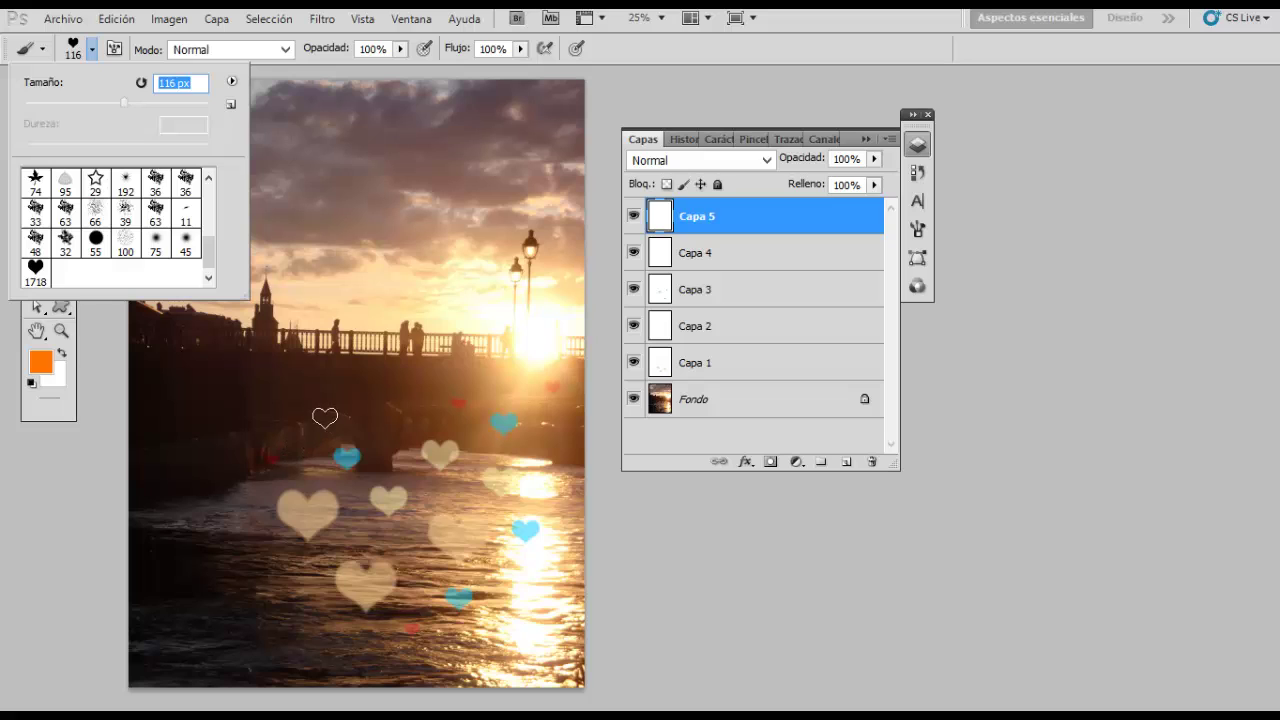
{"action": "left_click", "coordinate": [397, 419]}
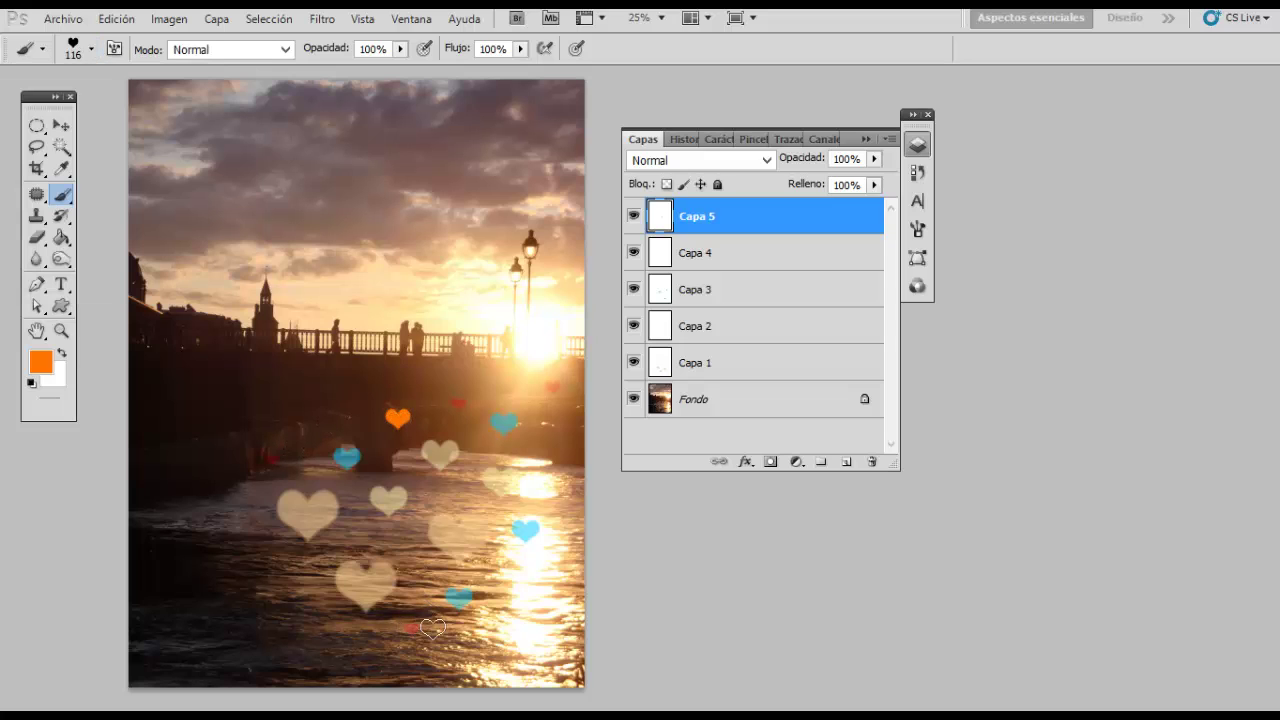
{"action": "left_click", "coordinate": [512, 630]}
{"action": "left_click", "coordinate": [557, 473]}
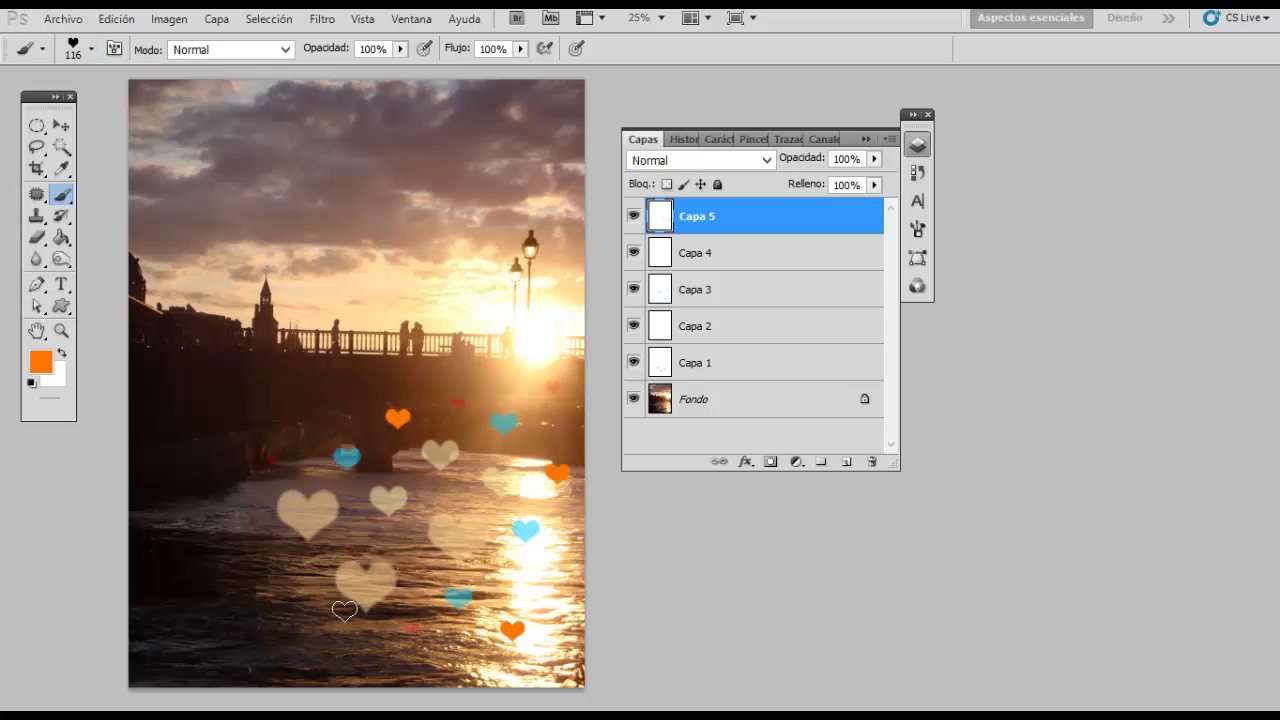
{"action": "left_click", "coordinate": [287, 588]}
Stamp pink hearts at 133 px, then a smaller one at 53 px.
{"action": "right_click", "coordinate": [134, 106]}
{"action": "left_click_drag", "start_coordinate": [134, 106], "coordinate": [146, 106]}
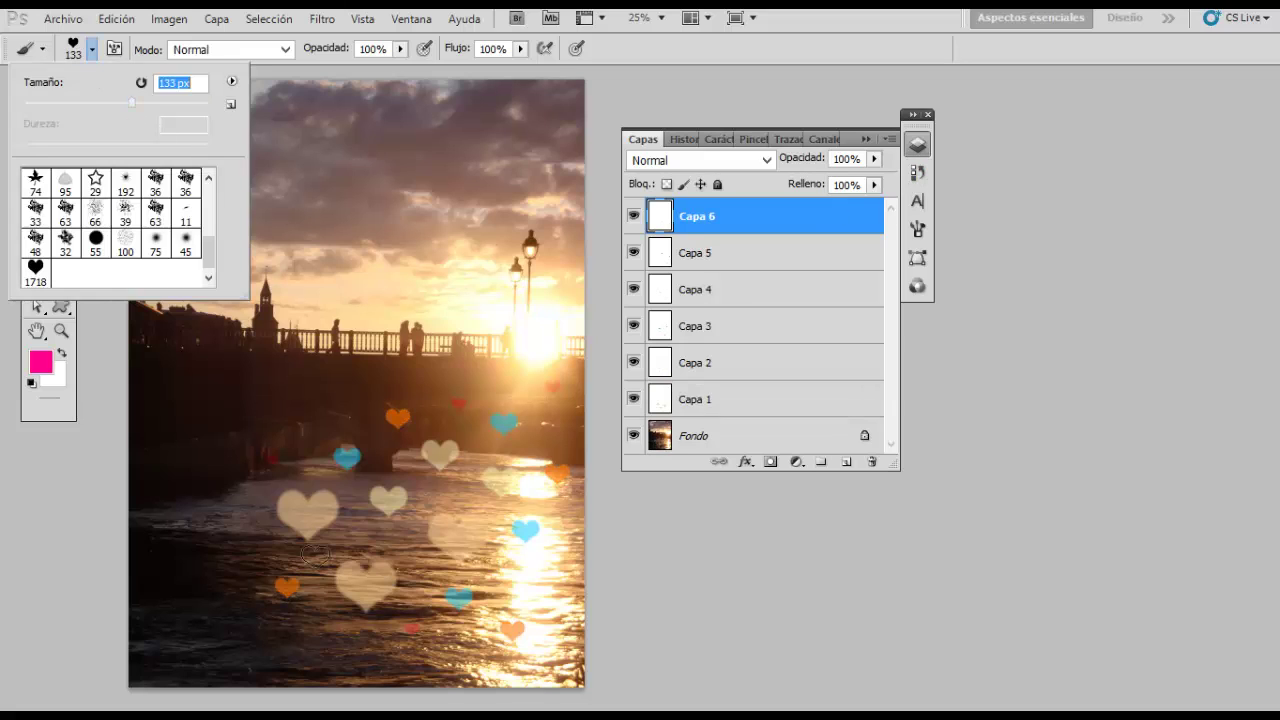
{"action": "left_click", "coordinate": [322, 624]}
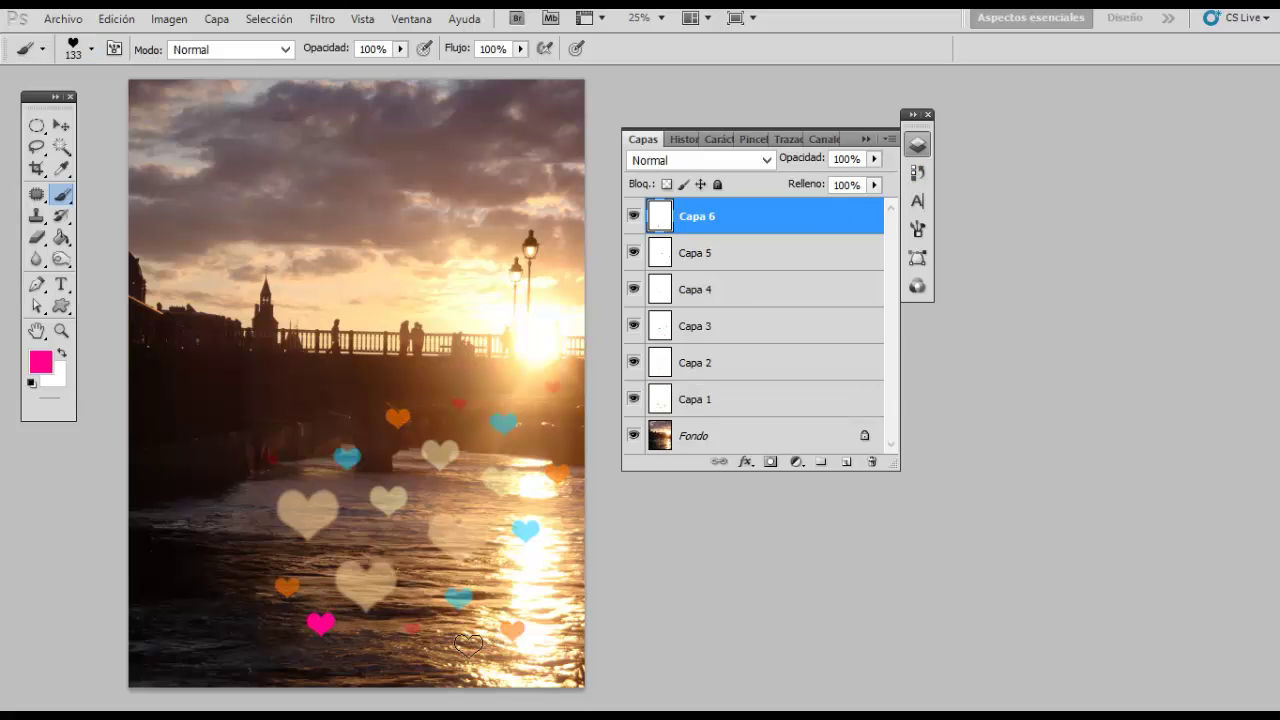
{"action": "left_click", "coordinate": [460, 645]}
{"action": "left_click", "coordinate": [573, 546]}
{"action": "left_click", "coordinate": [90, 50]}
{"action": "left_click_drag", "start_coordinate": [131, 102], "coordinate": [70, 102]}
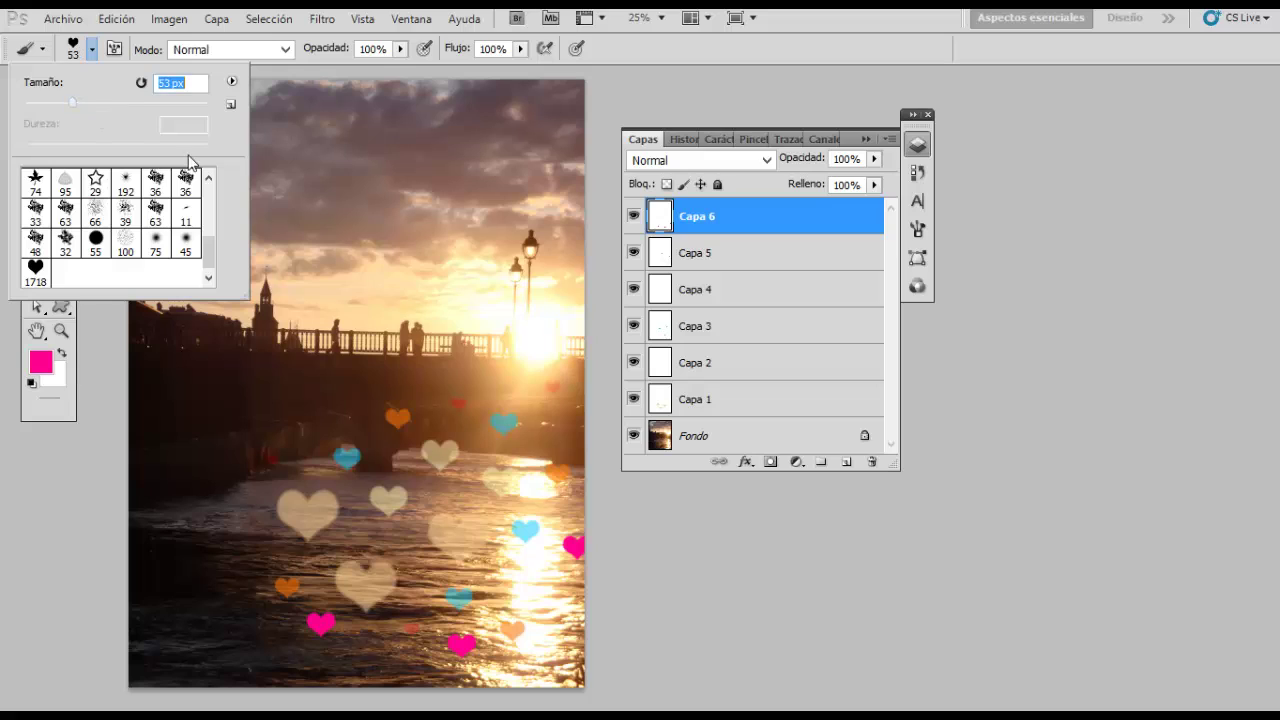
{"action": "left_click", "coordinate": [552, 436]}
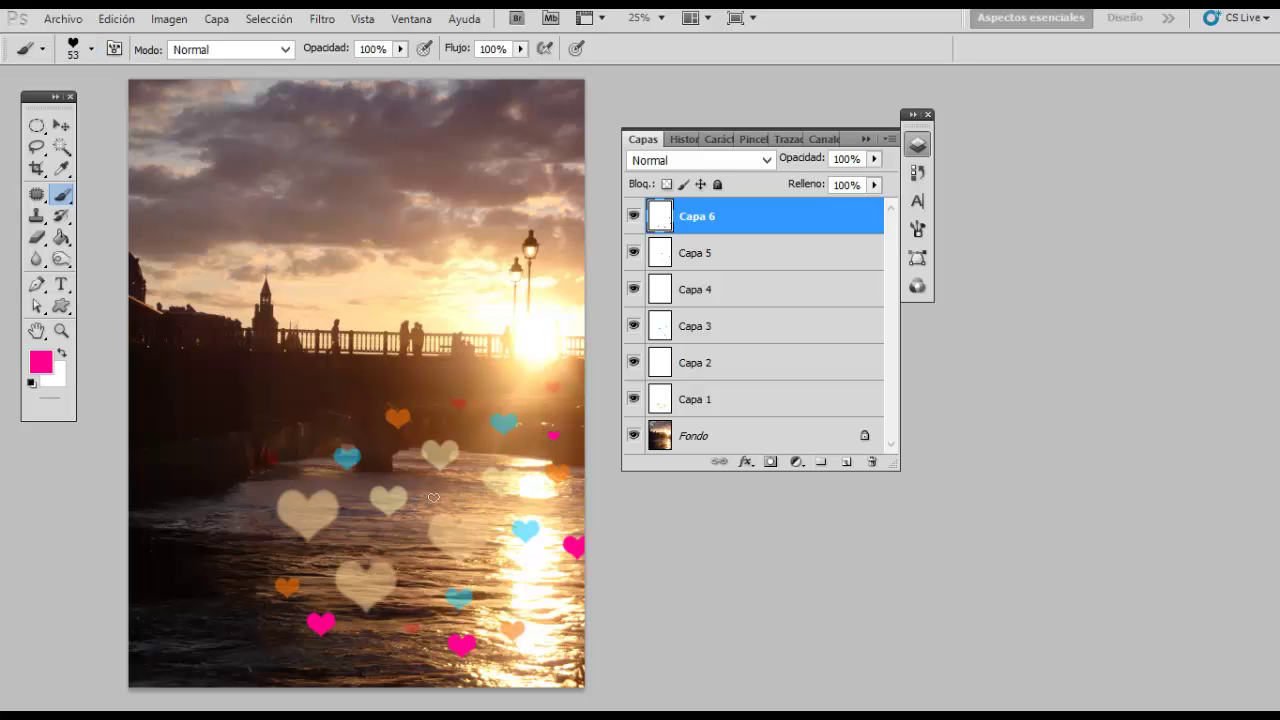
{"action": "left_click", "coordinate": [426, 566]}
Set Capa 6's pink-heart layer opacity to 59%, then save through Archivo > Guardar.
{"action": "left_click", "coordinate": [874, 158]}
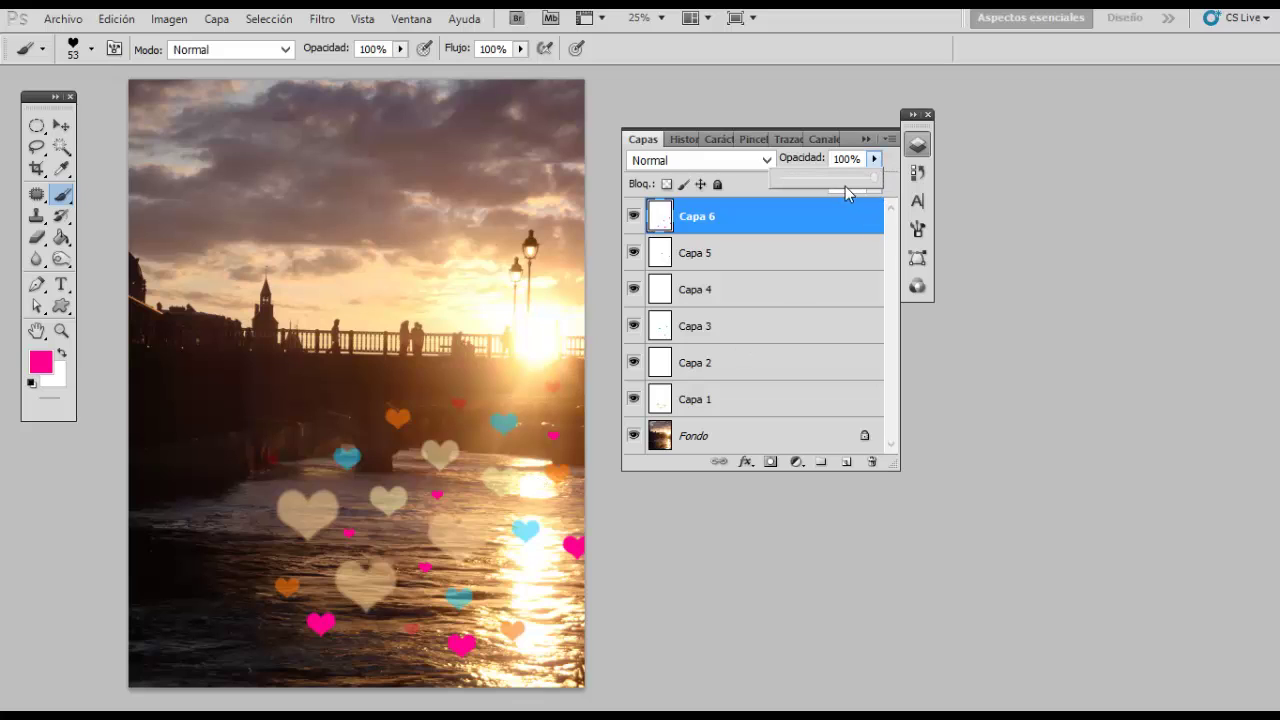
{"action": "left_click_drag", "start_coordinate": [845, 192], "coordinate": [836, 190]}
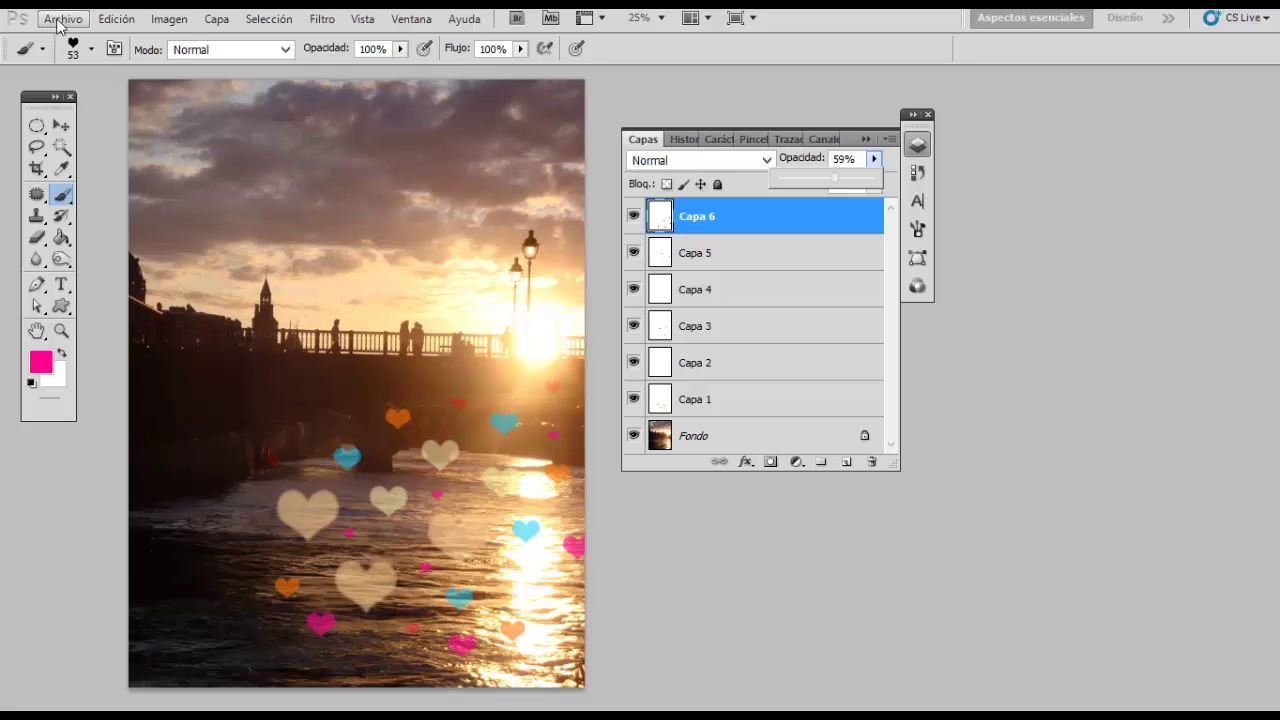
{"action": "left_click", "coordinate": [62, 18]}
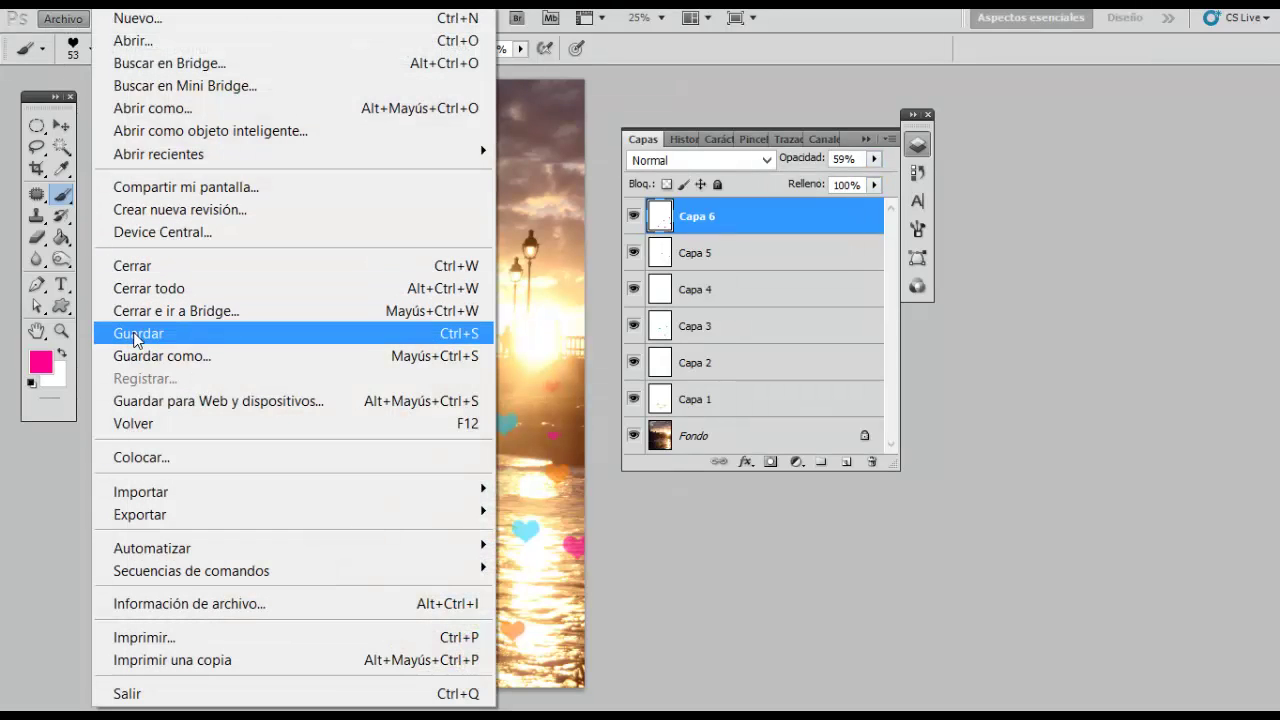